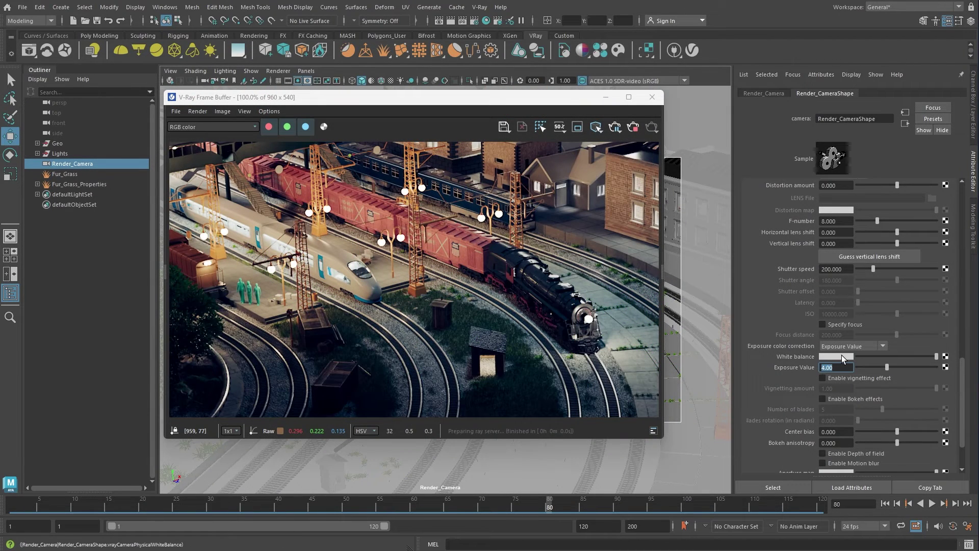
Tint the render orange (H 18.46, S 0.73) and set lens effects size 80, intensity 1.946
left_click(841, 355)
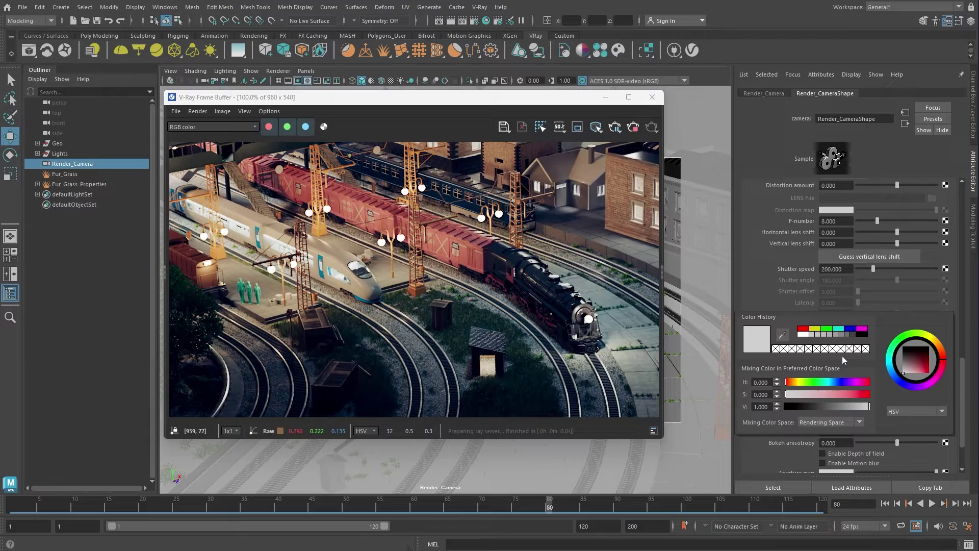
left_click(792, 383)
left_click(845, 395)
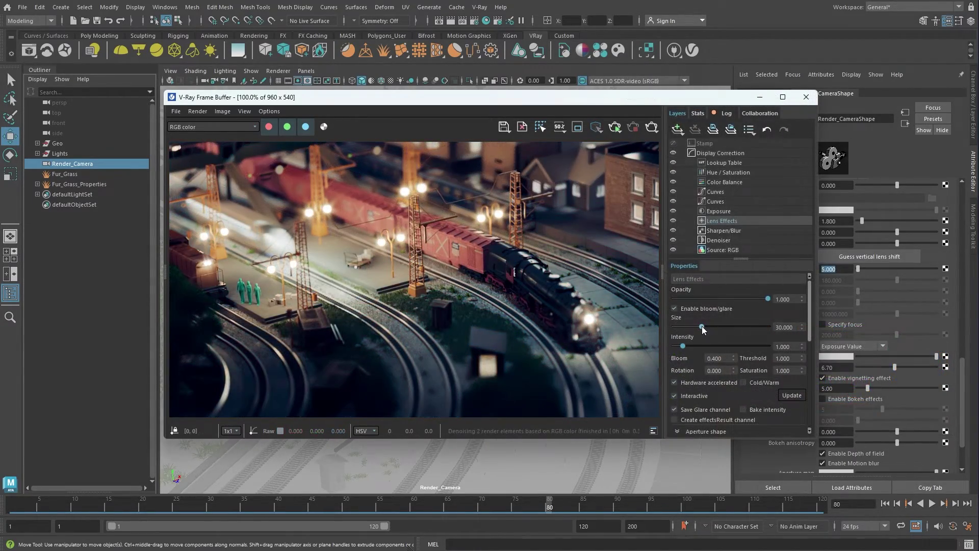
left_click_drag(703, 326, 749, 326)
mouse_move(682, 346)
left_mouse_down()
mouse_move(728, 346)
mouse_move(699, 347)
left_mouse_up()
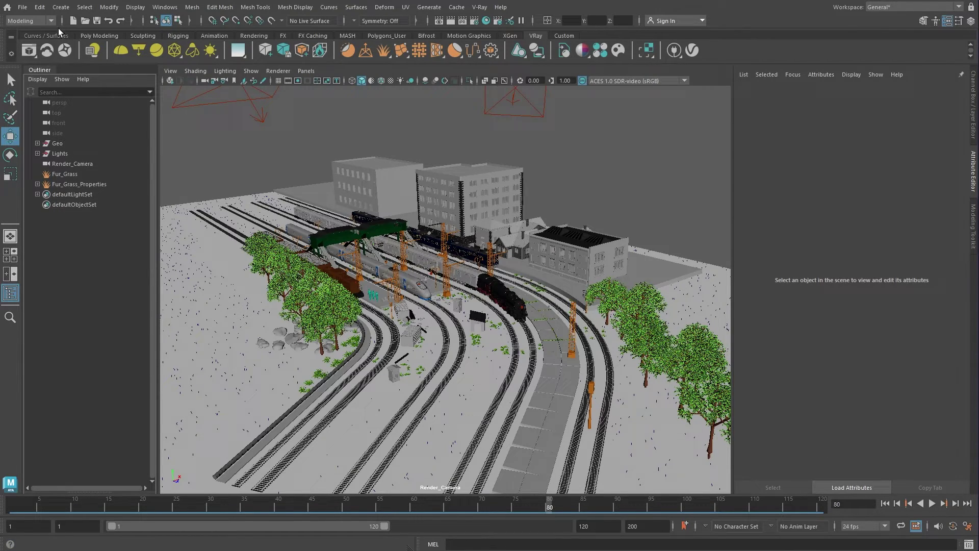
Select Render_Camera and show its film gate, 960 x 540 resolution gate and gate mask
left_click(61, 7)
mouse_move(89, 80)
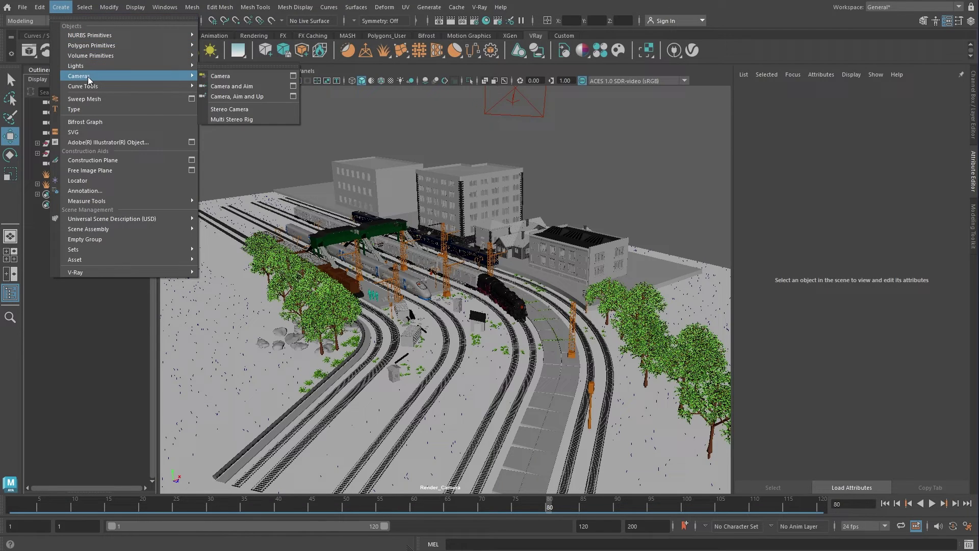
left_click(97, 295)
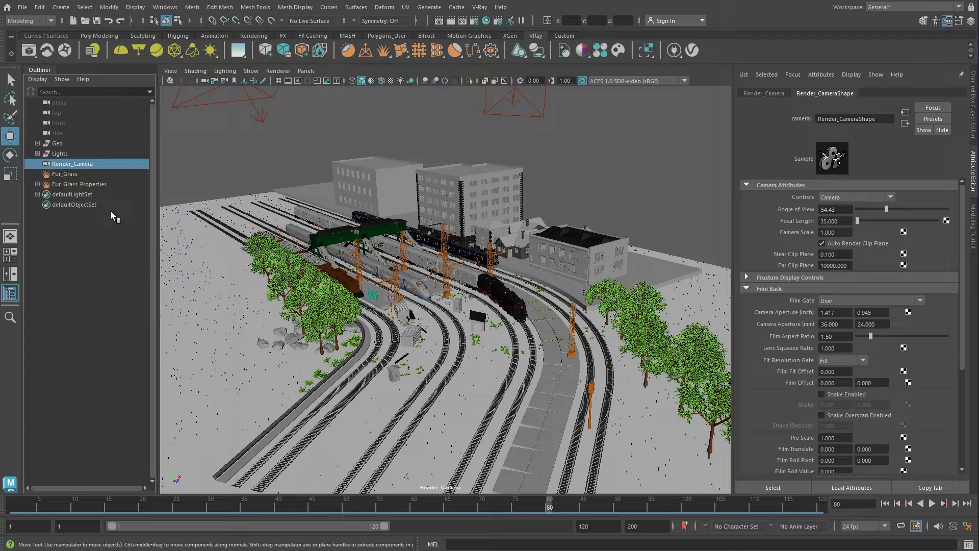
left_click(288, 81)
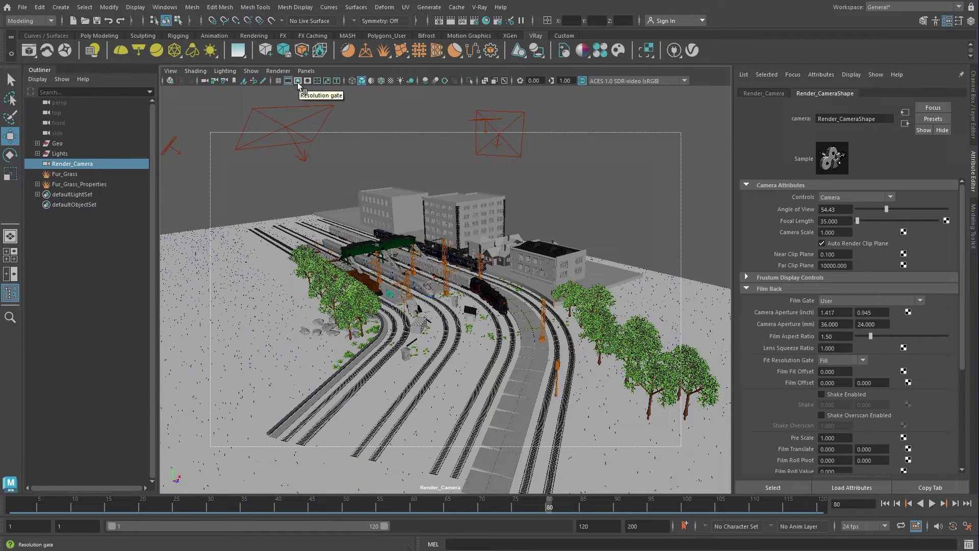
left_click(298, 81)
left_click(306, 81)
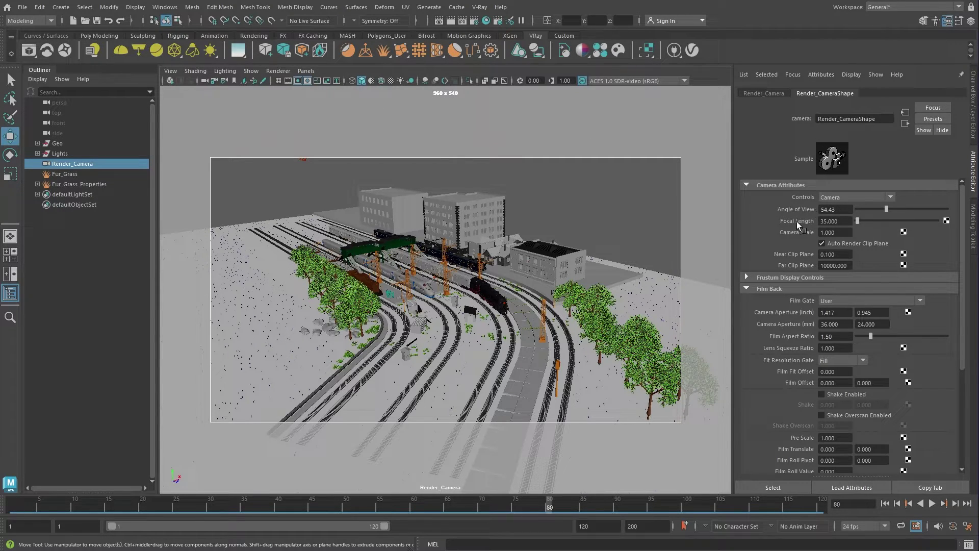
Set Render_Camera's focal length to 100 mm
left_click(848, 221)
type("100")
key("Return")
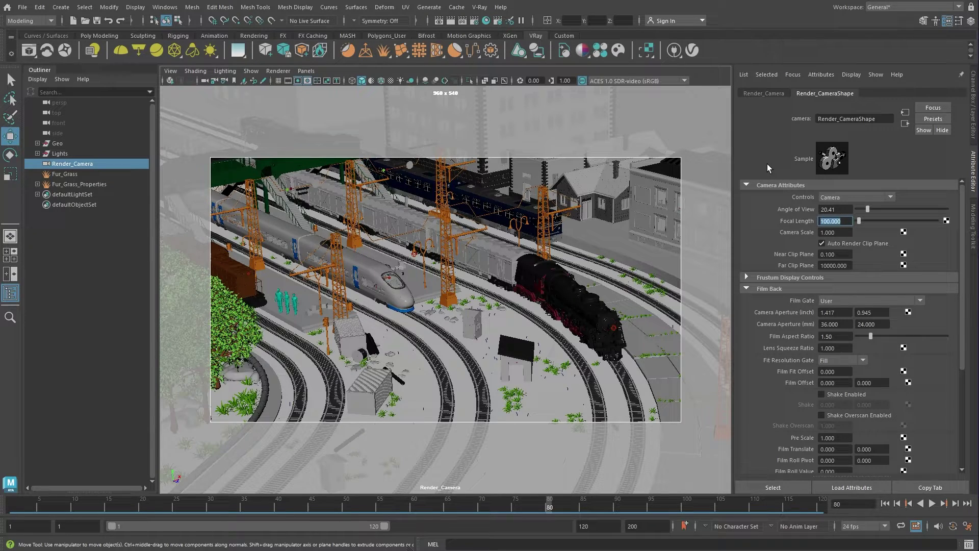
Start a new render of the camera view in the V-Ray Frame Buffer
left_click(28, 50)
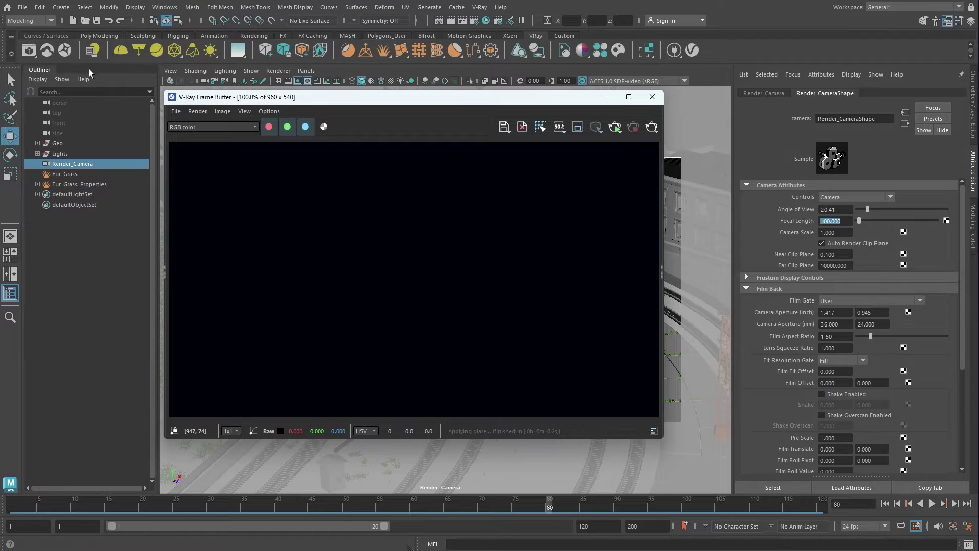
left_click(616, 132)
left_click(632, 149)
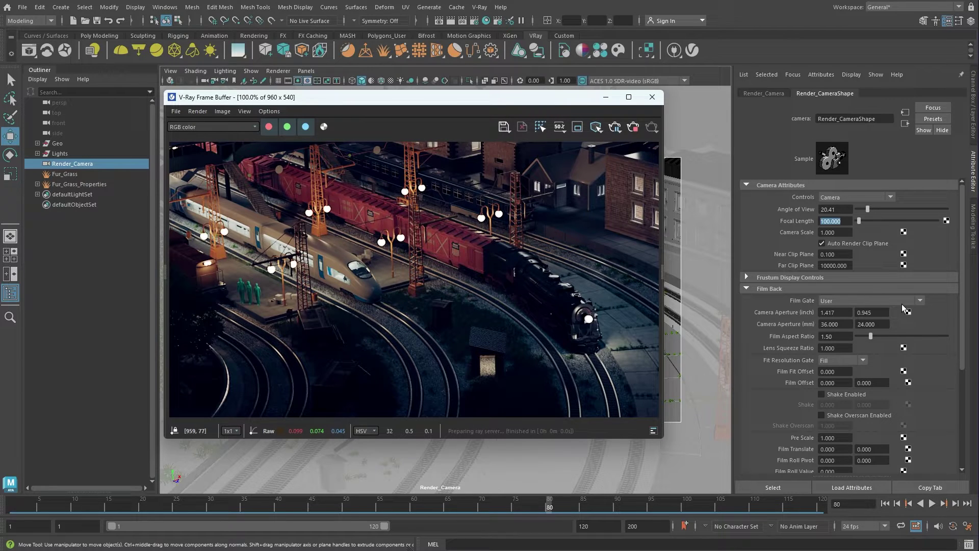
Add V-Ray Physical camera attributes to Render_Camera and expand Extra V-Ray Attributes
left_click(821, 75)
mouse_move(836, 116)
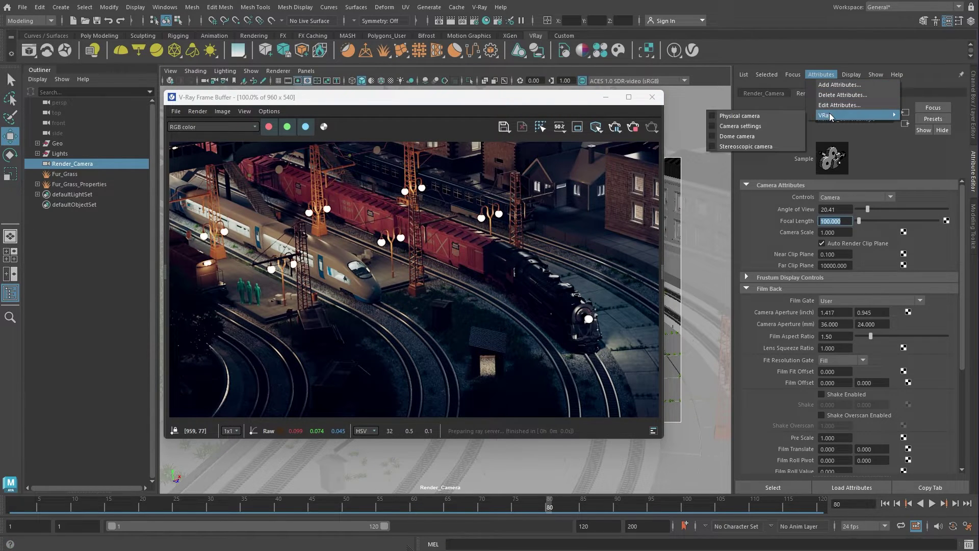
left_click(748, 115)
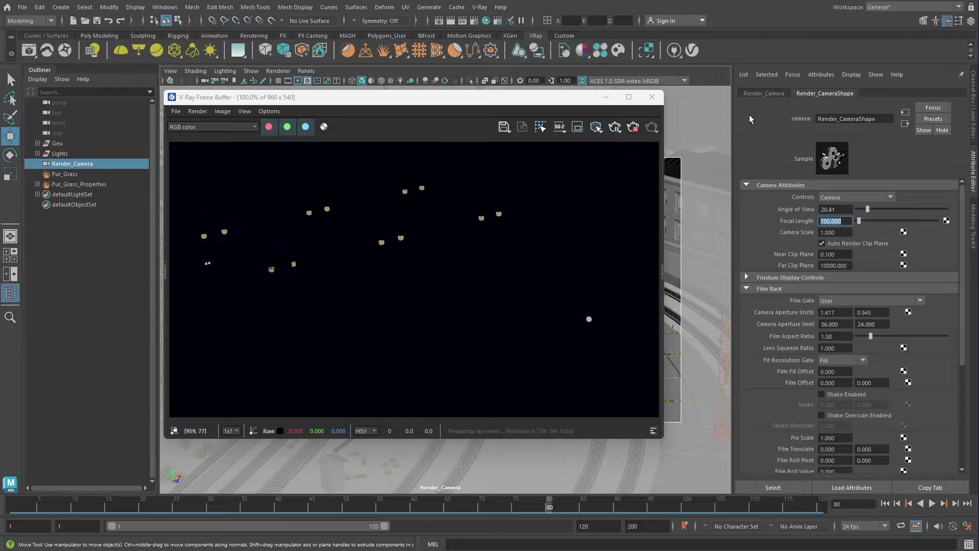
left_click_drag(963, 236, 968, 335)
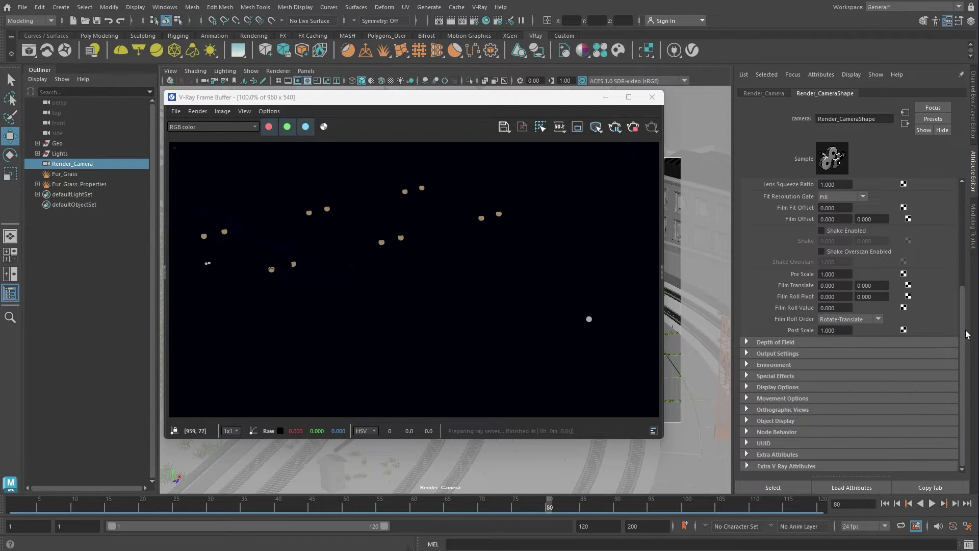
left_click(767, 466)
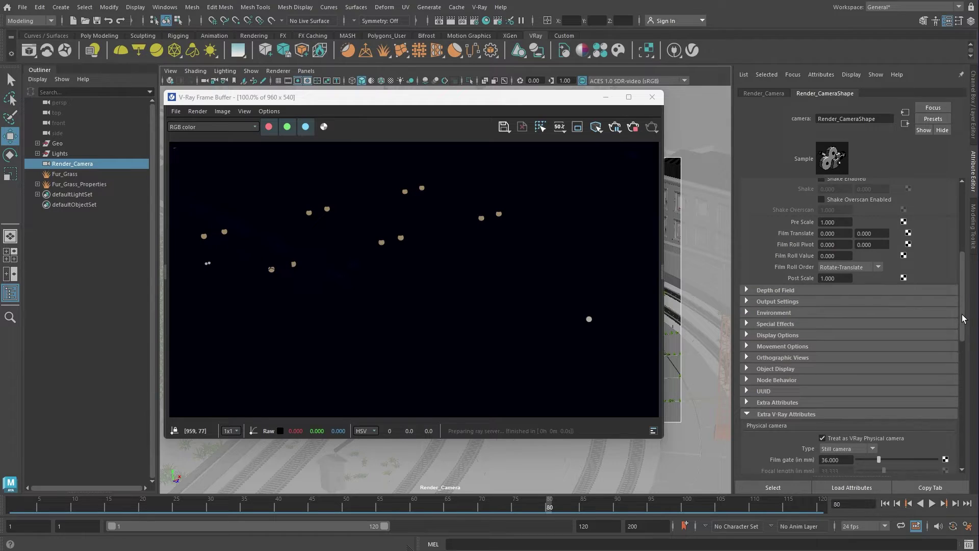
left_click_drag(964, 304, 963, 390)
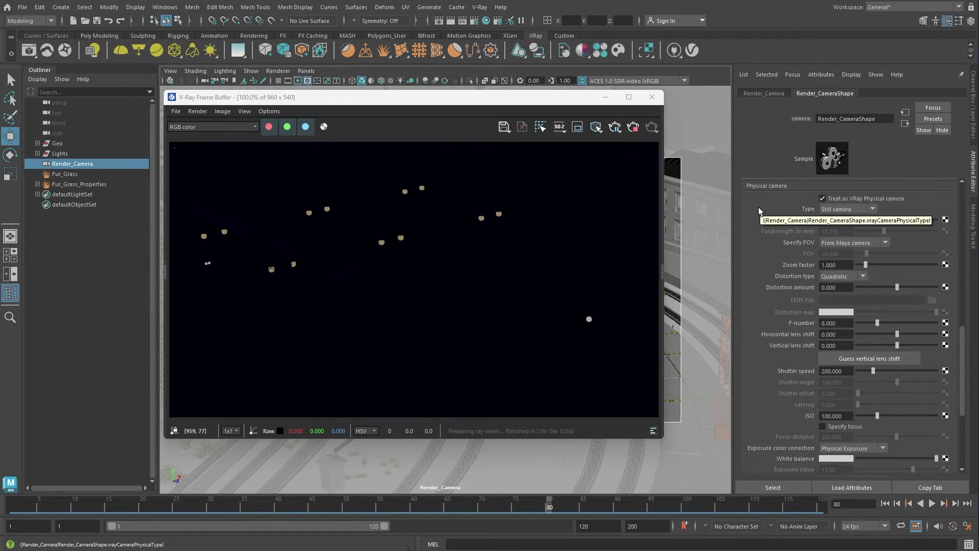
Keep the physical camera type as Still camera and check the F-number and shutter speed
left_click(872, 208)
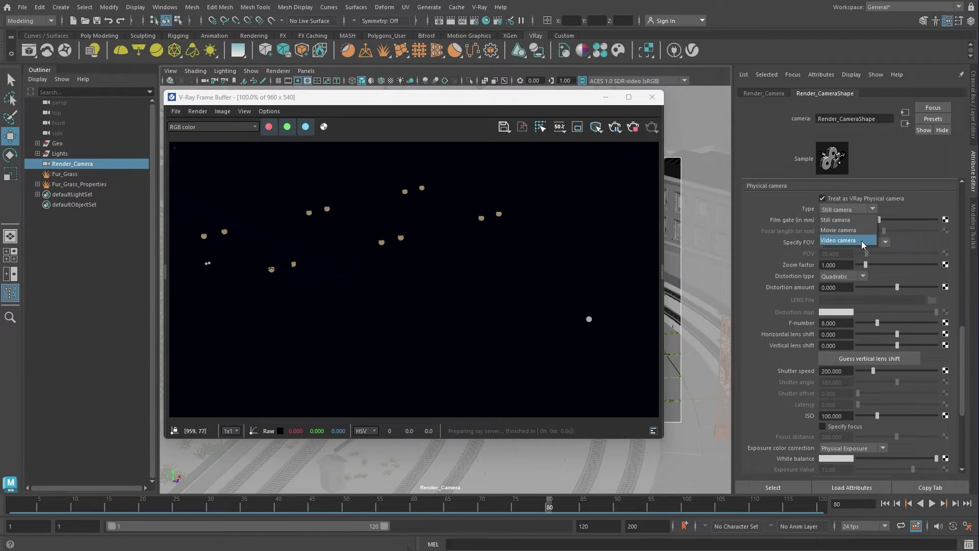
left_click(845, 221)
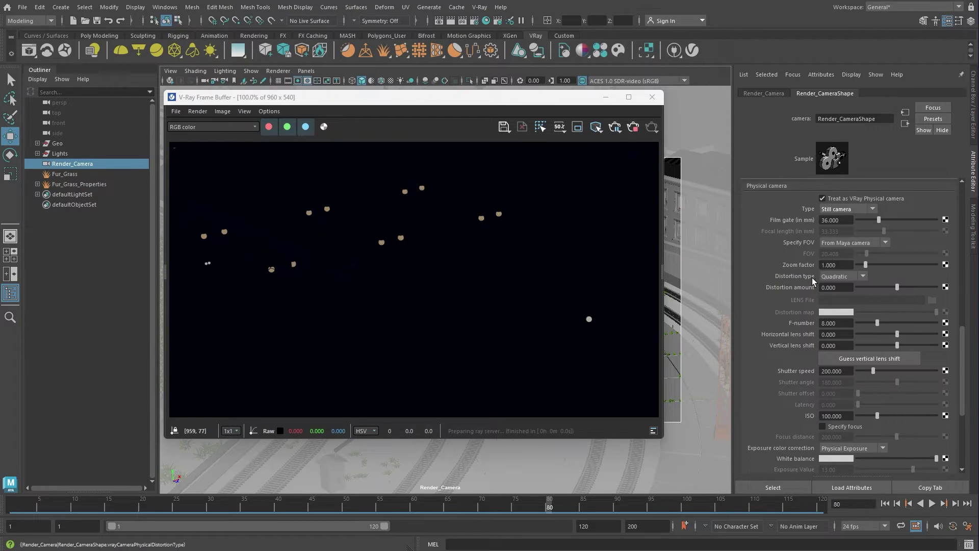
left_click(827, 323)
left_click(832, 371)
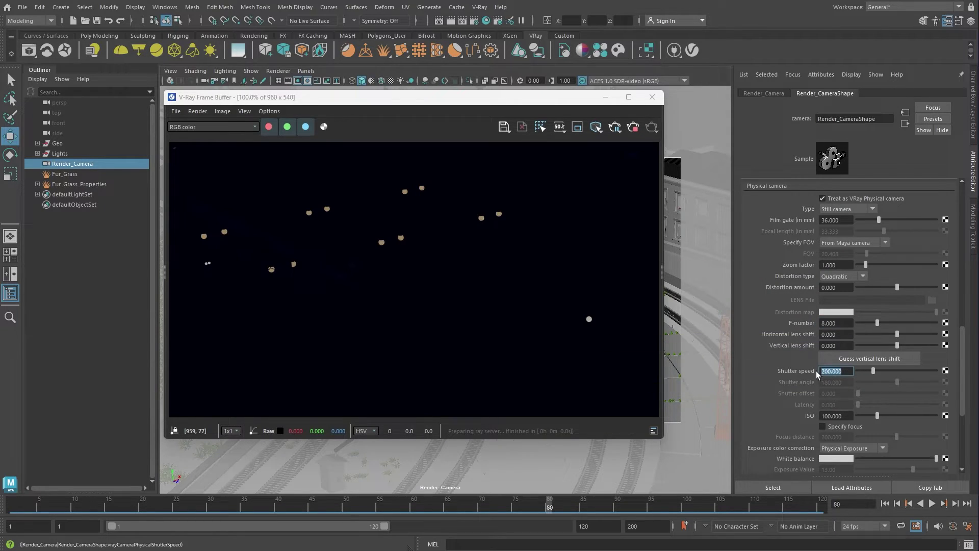
Raise the physical camera ISO to 1000, then to 10000
left_click(836, 416)
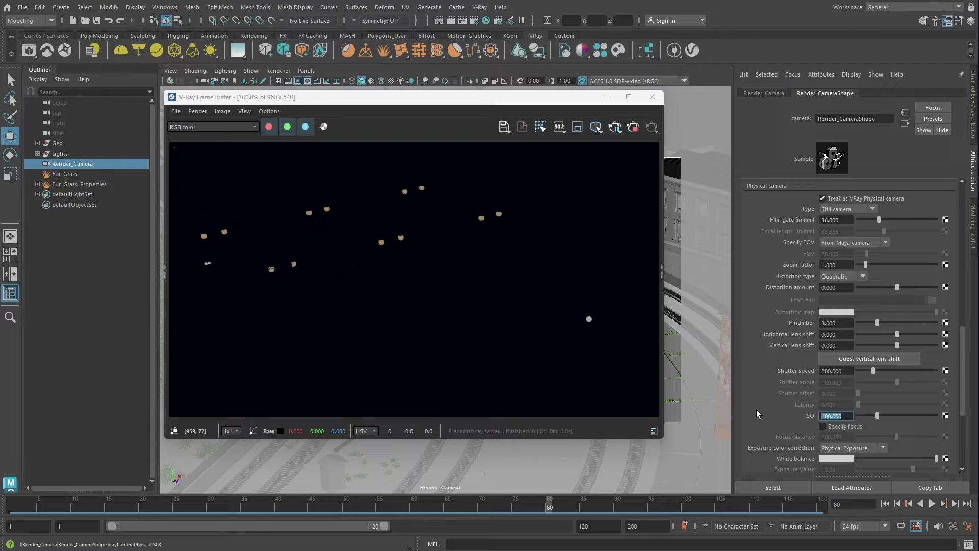
type("1000")
key("Return")
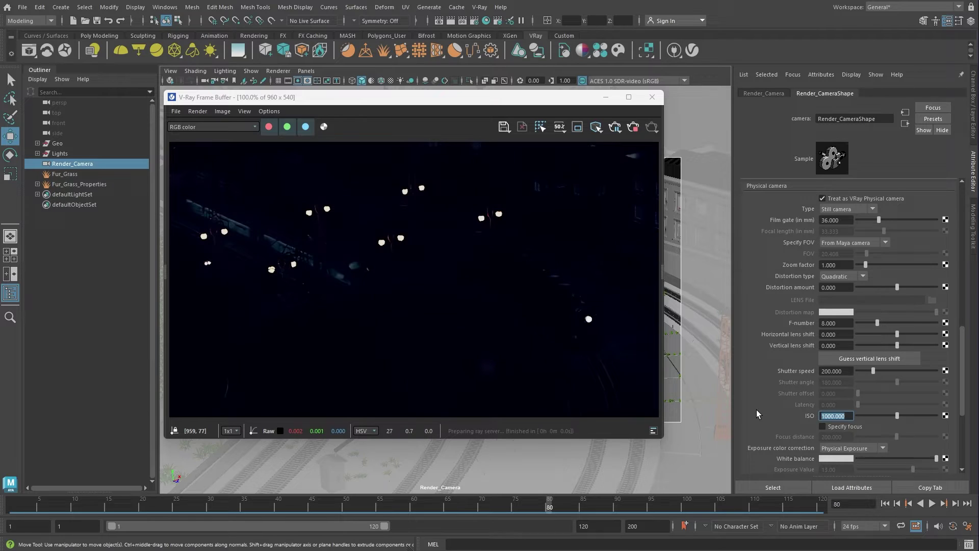
type("10000")
key("Return")
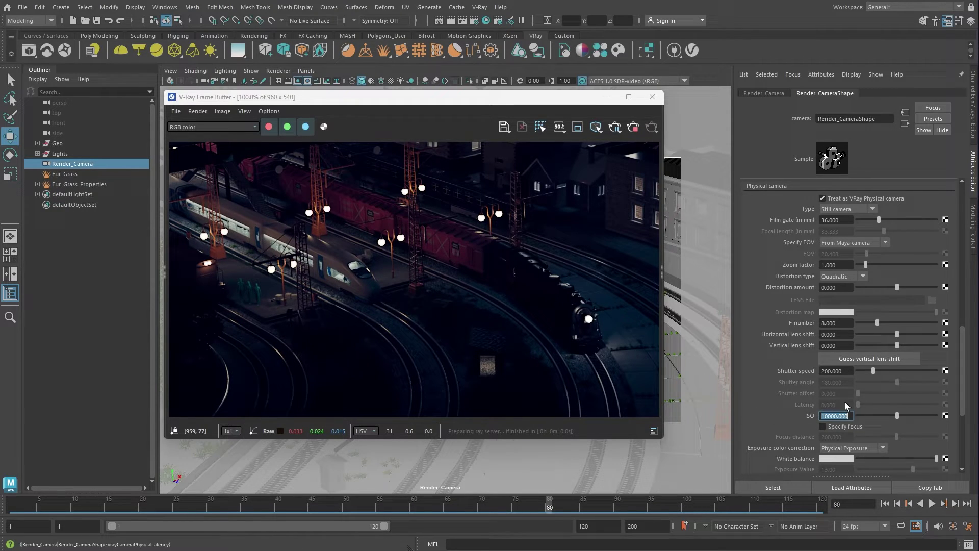
Switch exposure color correction to Exposure Value and set it to 4.00
left_click_drag(962, 406, 968, 430)
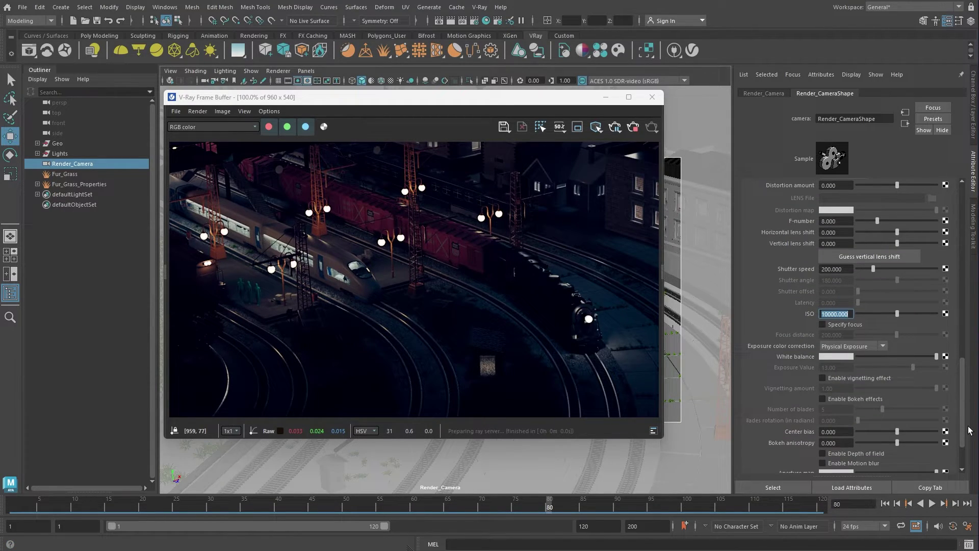
left_click(847, 347)
left_click(838, 378)
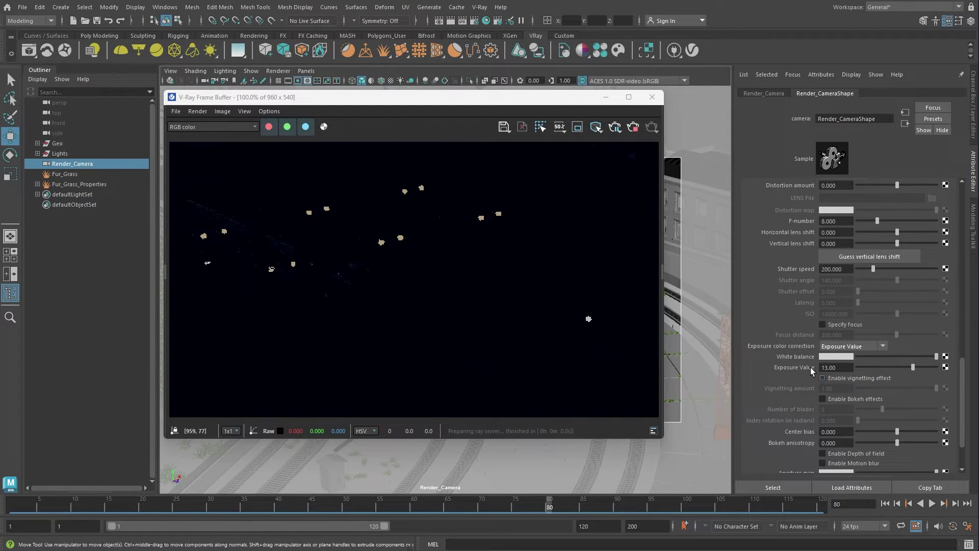
left_click_drag(914, 371, 885, 372)
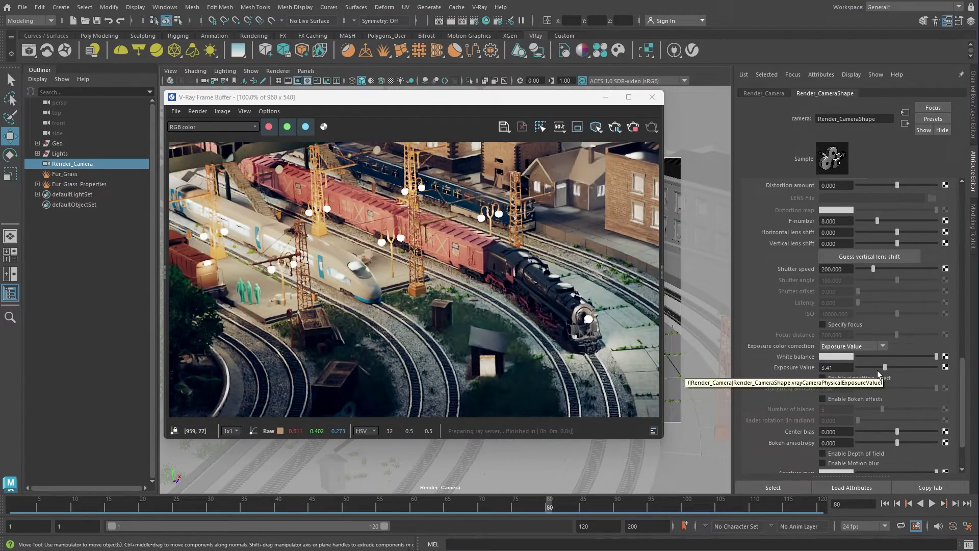
left_click(831, 368)
type("4")
key("Return")
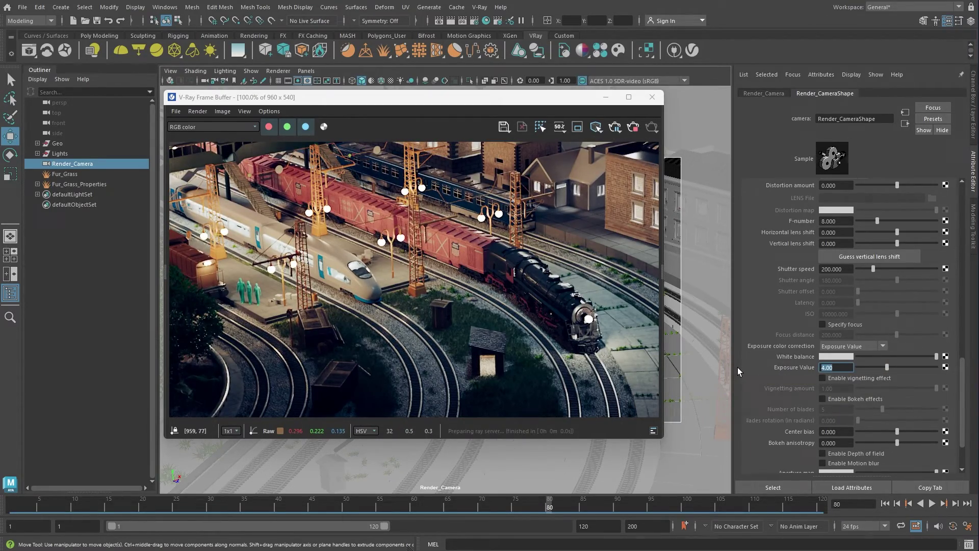
Adjust the white balance colour, trying orange and pale blue before settling near neutral white
left_click(842, 356)
left_click(792, 381)
left_click_drag(786, 394, 846, 398)
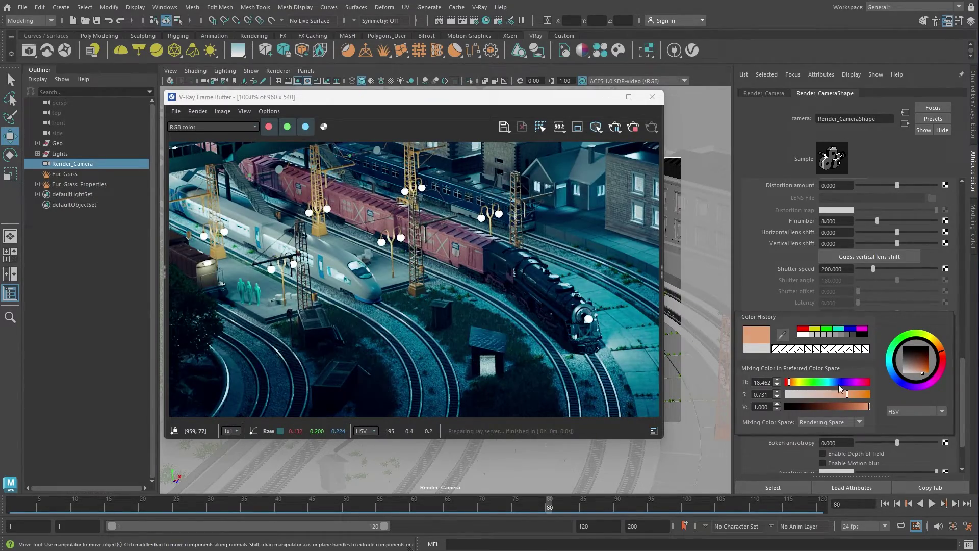
left_click(835, 382)
left_click_drag(834, 395, 786, 396)
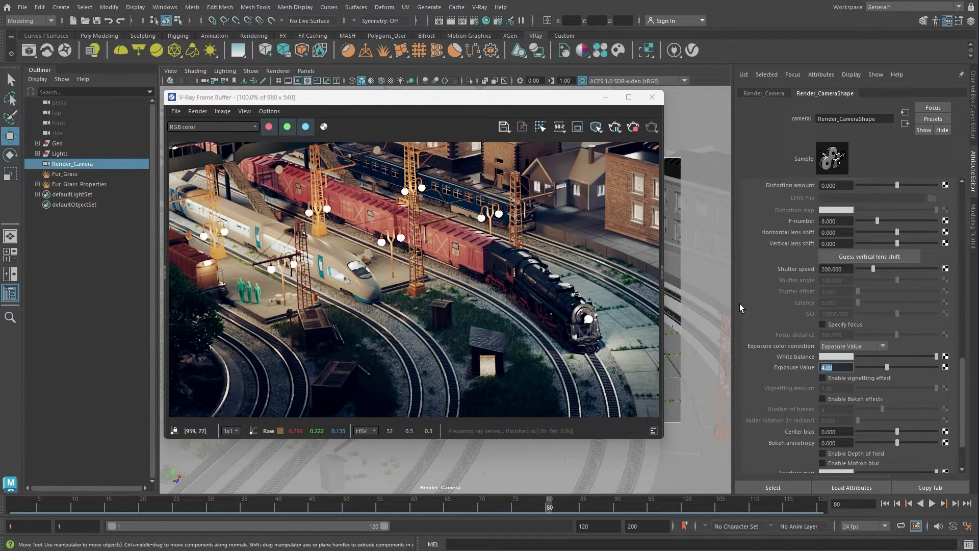
Stop the interactive render and turn on Auto Exposure in the V-Ray Overrides settings
left_click(634, 129)
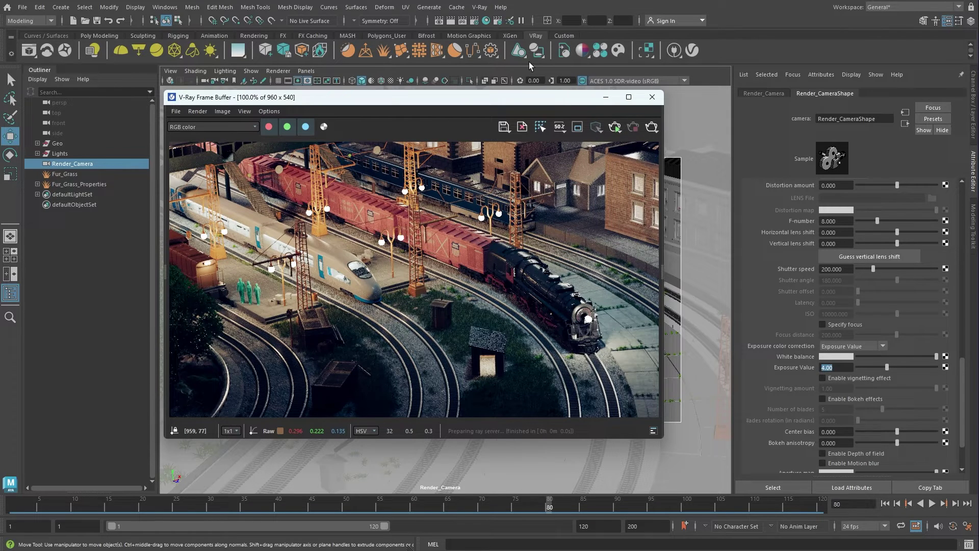
left_click(474, 21)
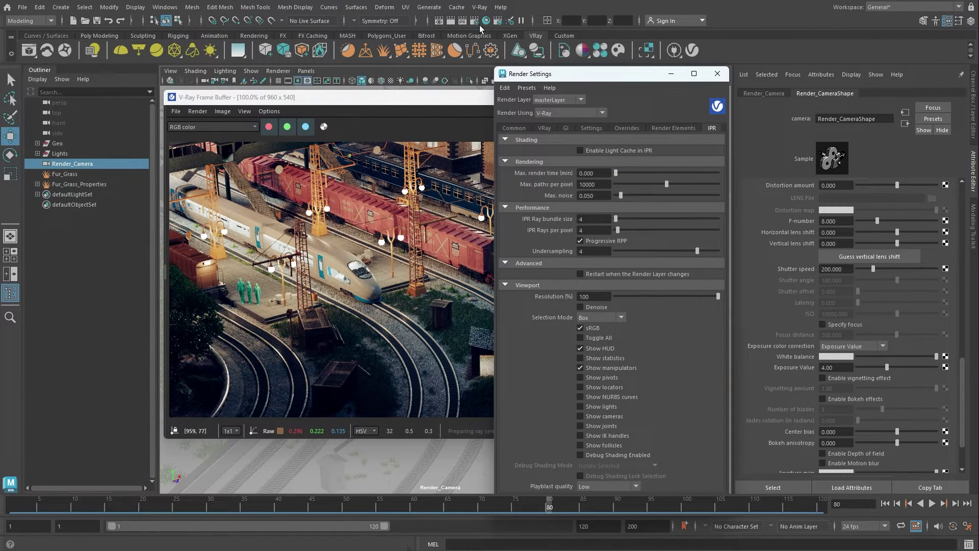
left_click_drag(542, 73, 714, 74)
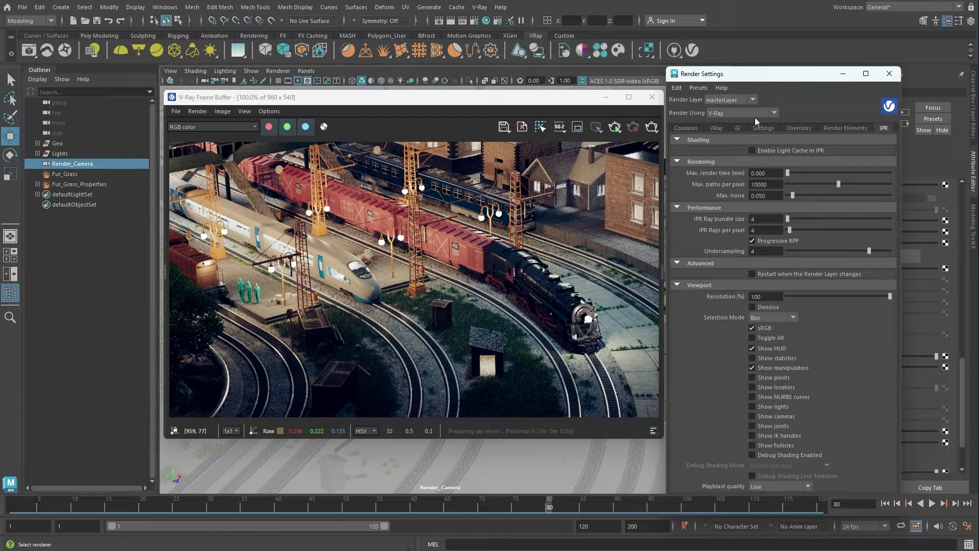
left_click(790, 128)
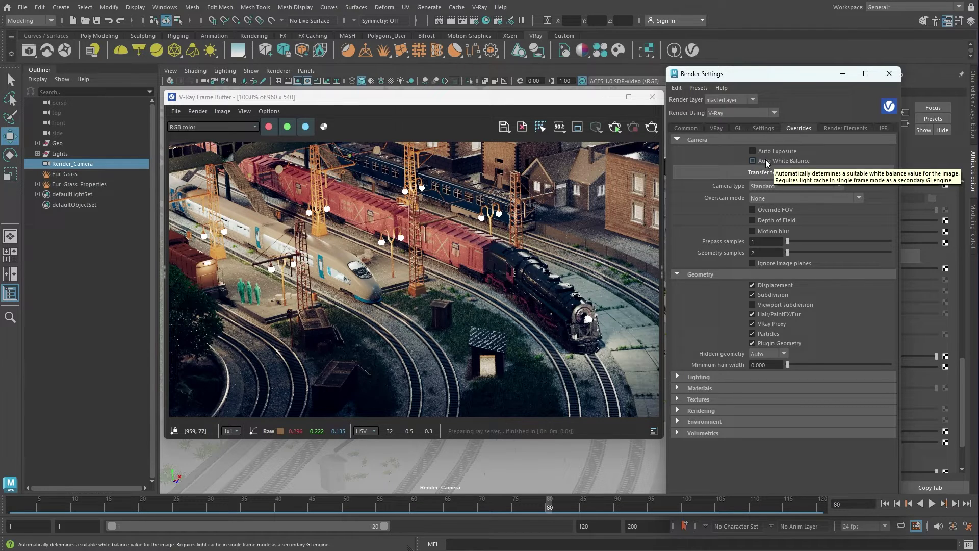
left_click(753, 151)
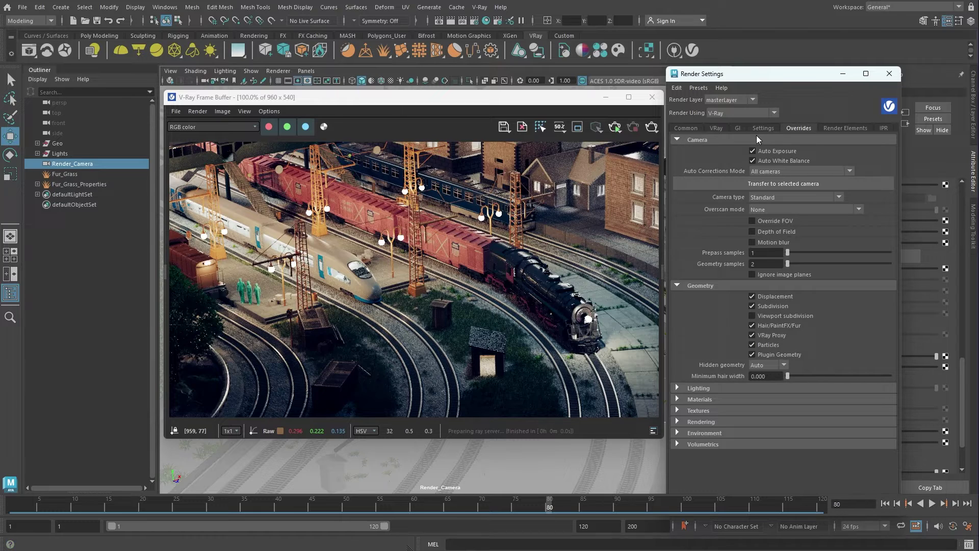
Restart the interactive render and disable Light Cache in IPR
left_click(886, 129)
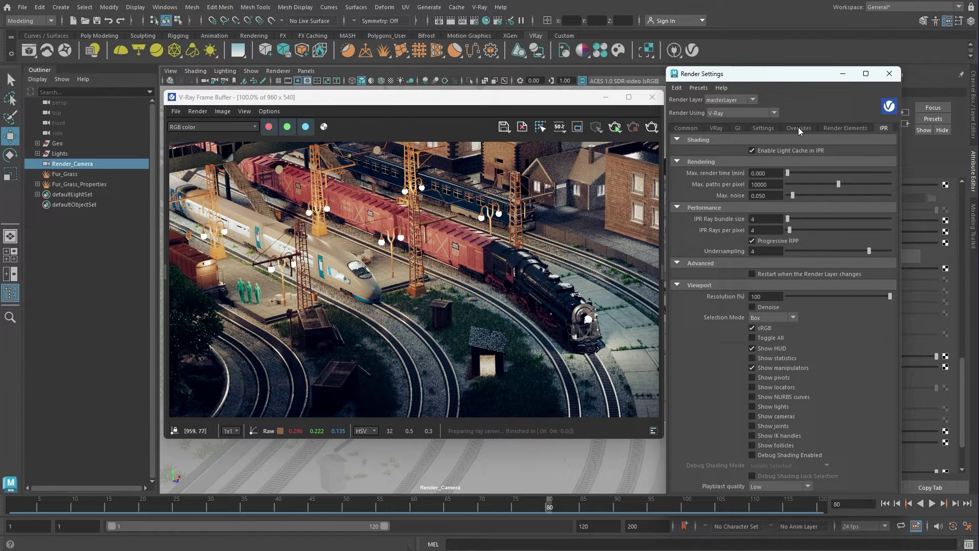
left_click(615, 127)
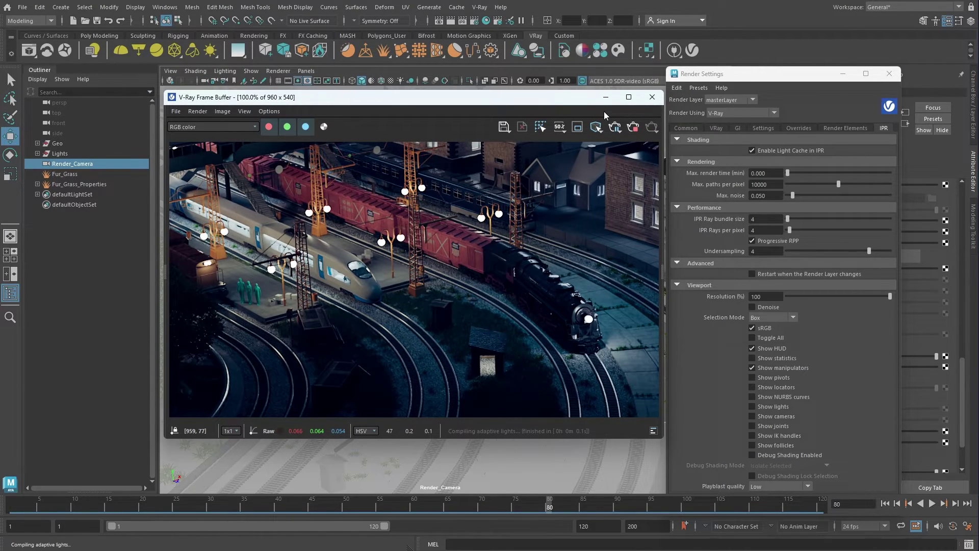
left_click(773, 149)
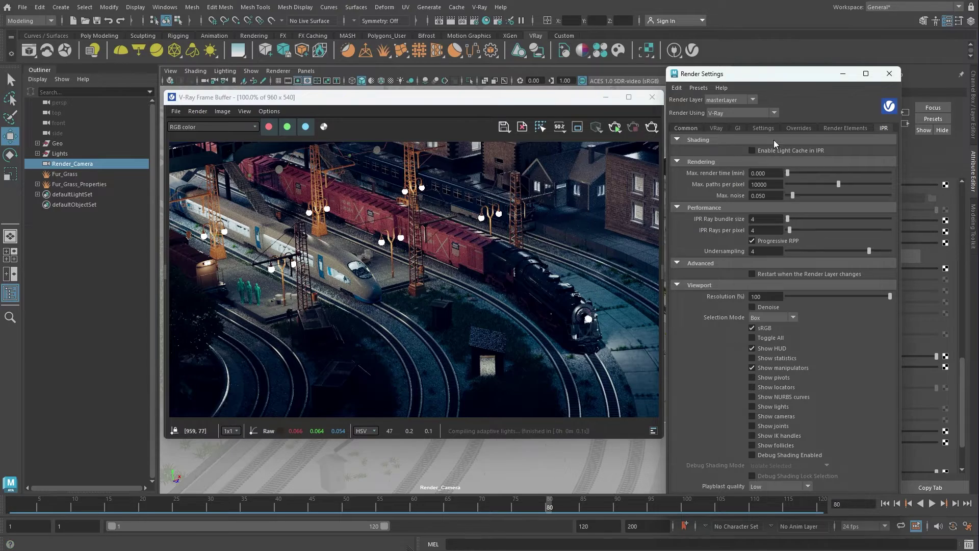
Enable vignetting with amount 5 (after trying 10) and turn on depth of field
left_click(889, 74)
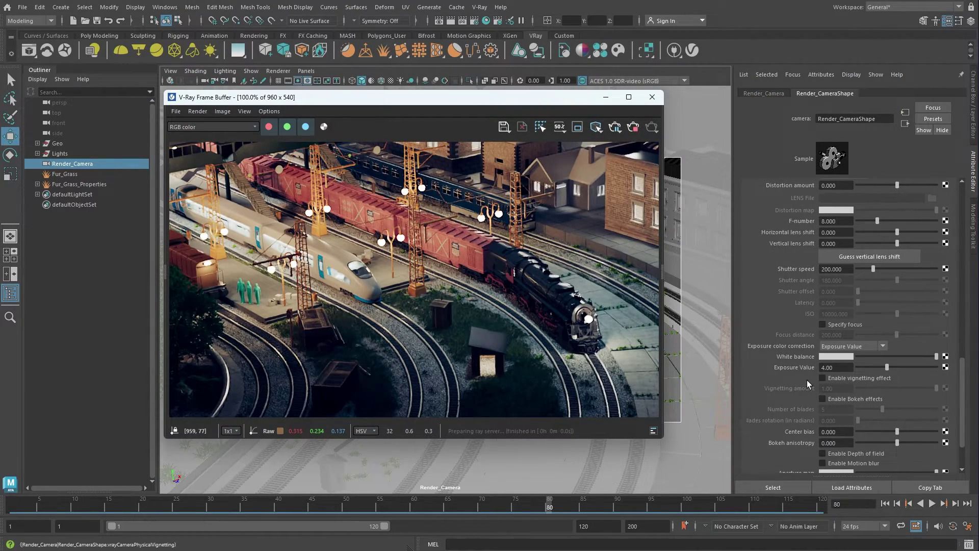
left_click(832, 377)
double_click(842, 388)
type("10")
key("Return")
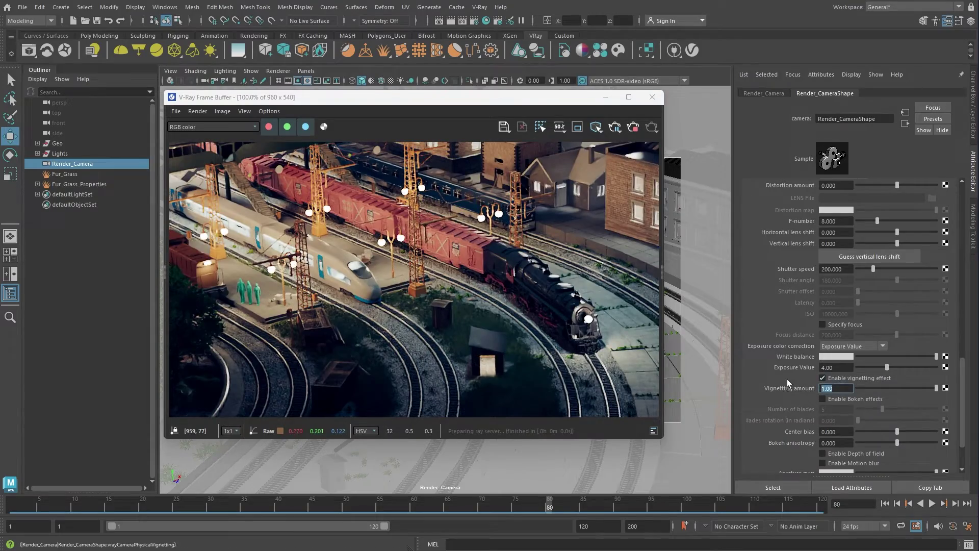
type("5")
key("Return")
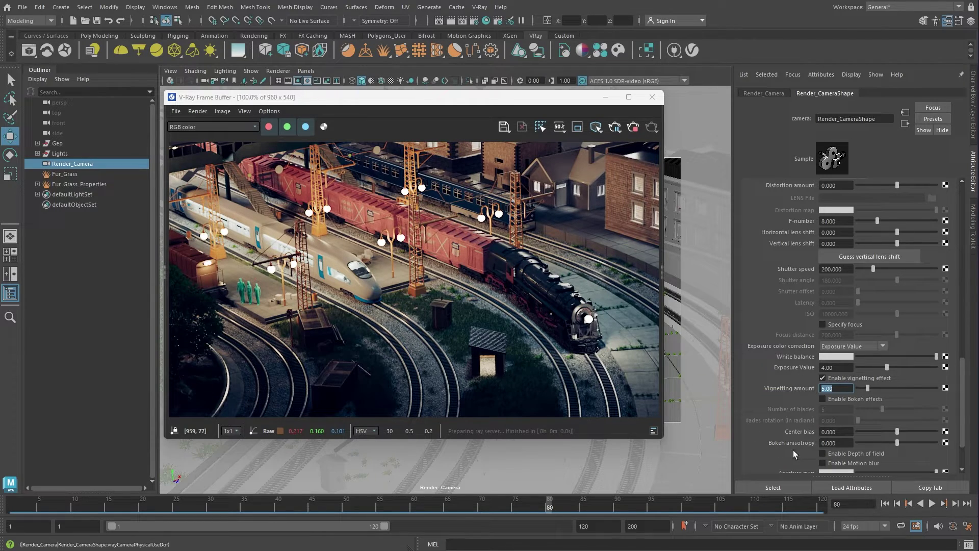
left_click(822, 454)
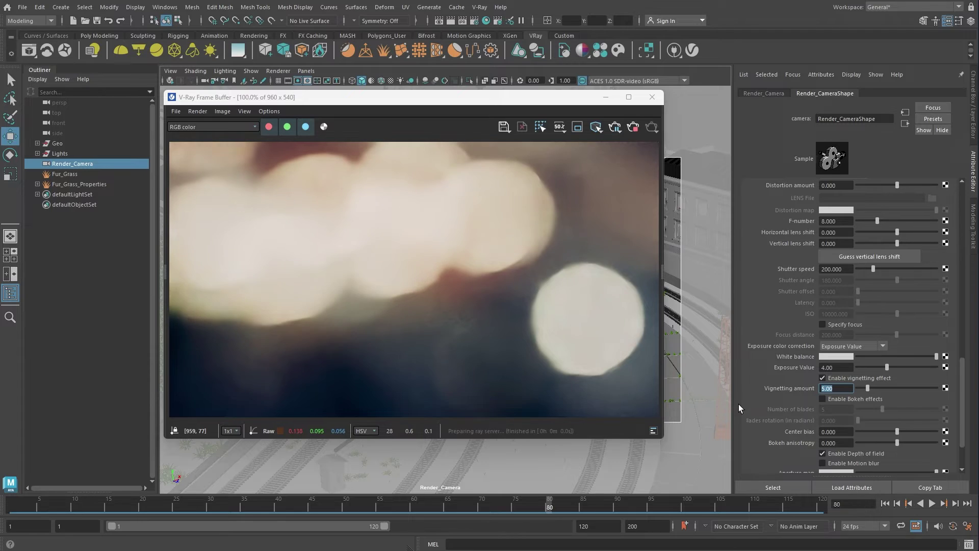
Set the camera's focus point on the train scene and raise the exposure value to 6.70
right_click(450, 301)
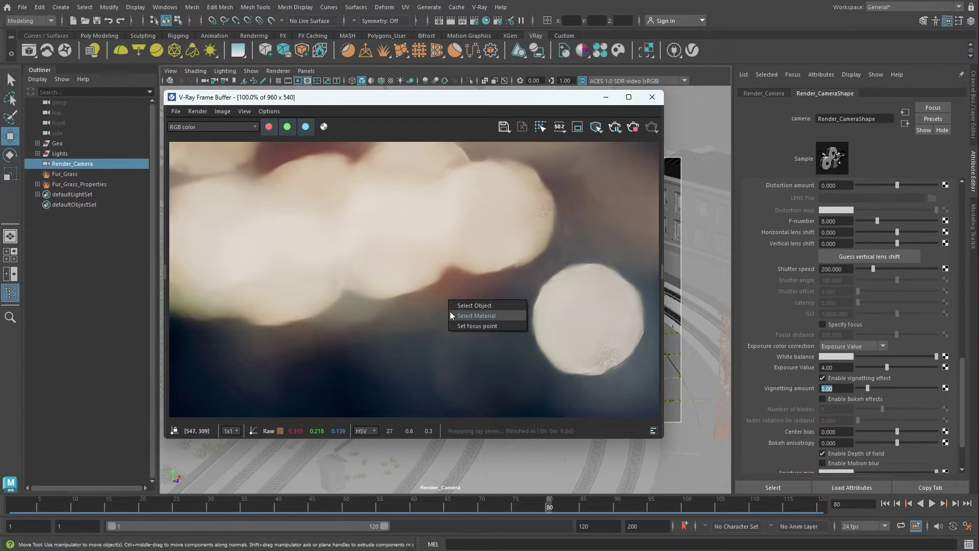
left_click(455, 325)
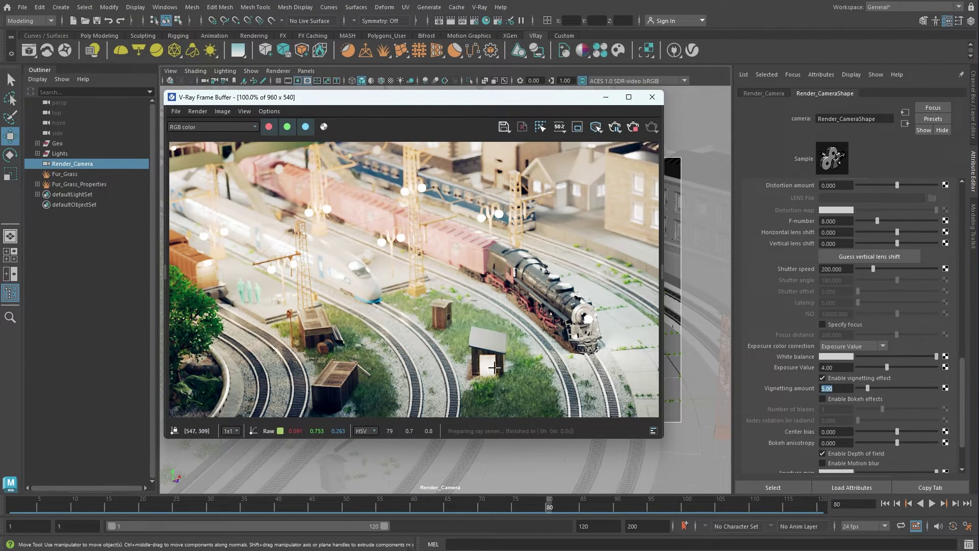
double_click(841, 367)
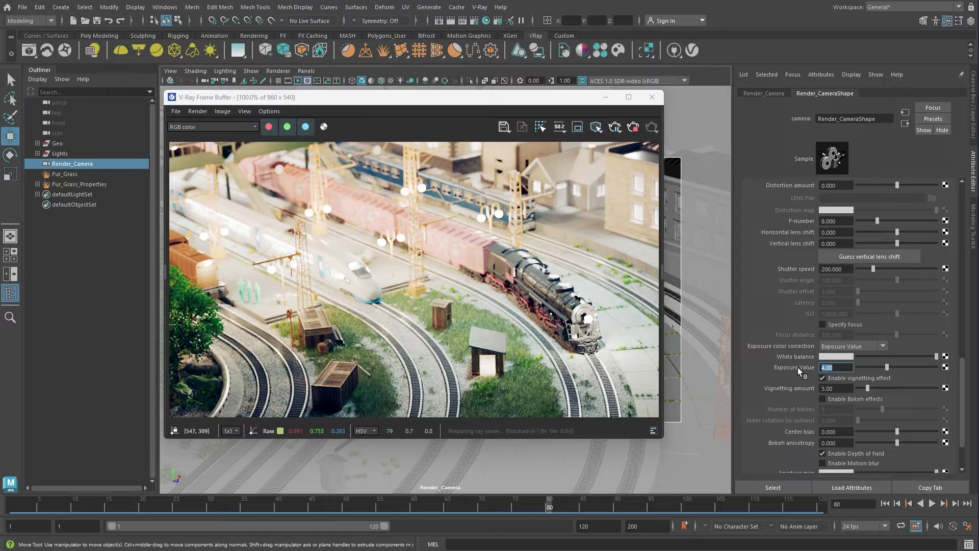
type("6.7")
key("Return")
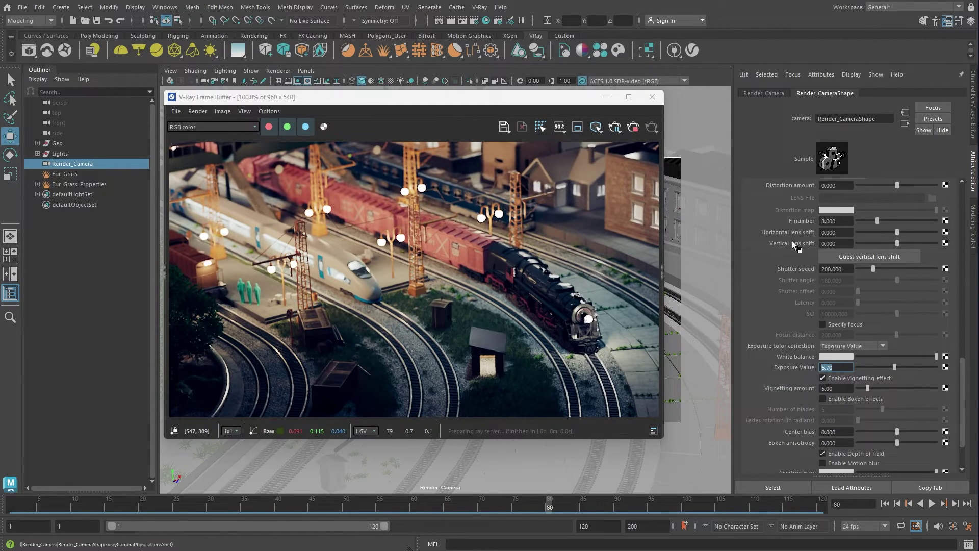
Set the F-number to 1.8 and move the focus point onto the white train
double_click(835, 221)
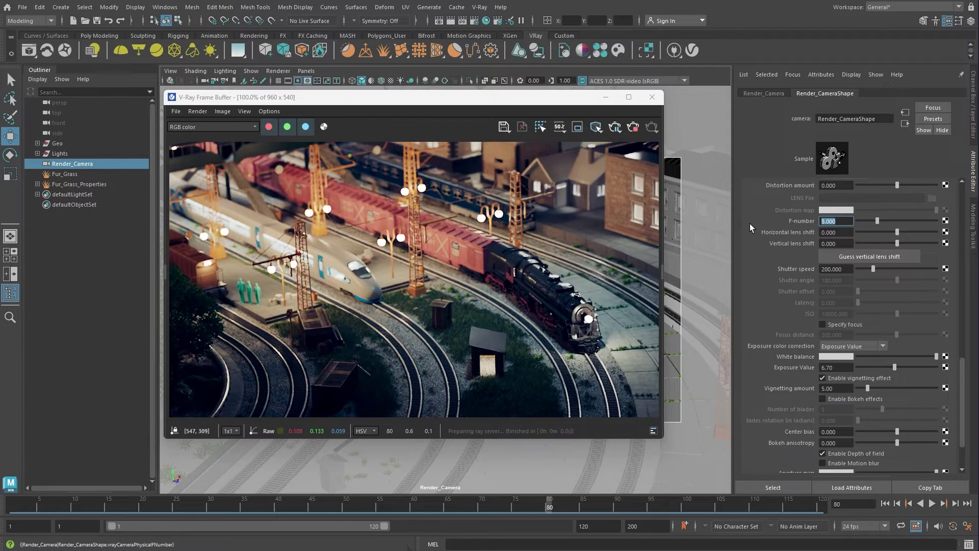
type("1.8")
key("Return")
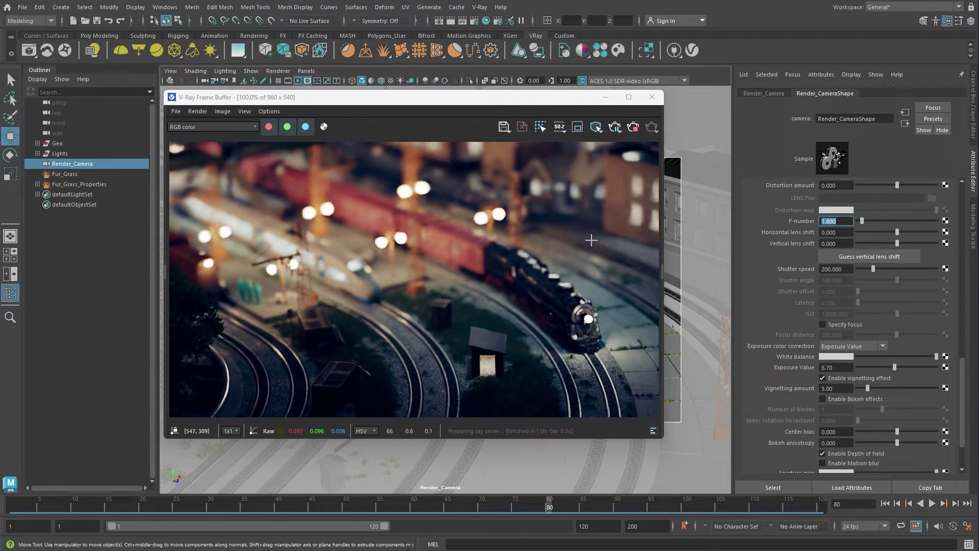
left_click(347, 272)
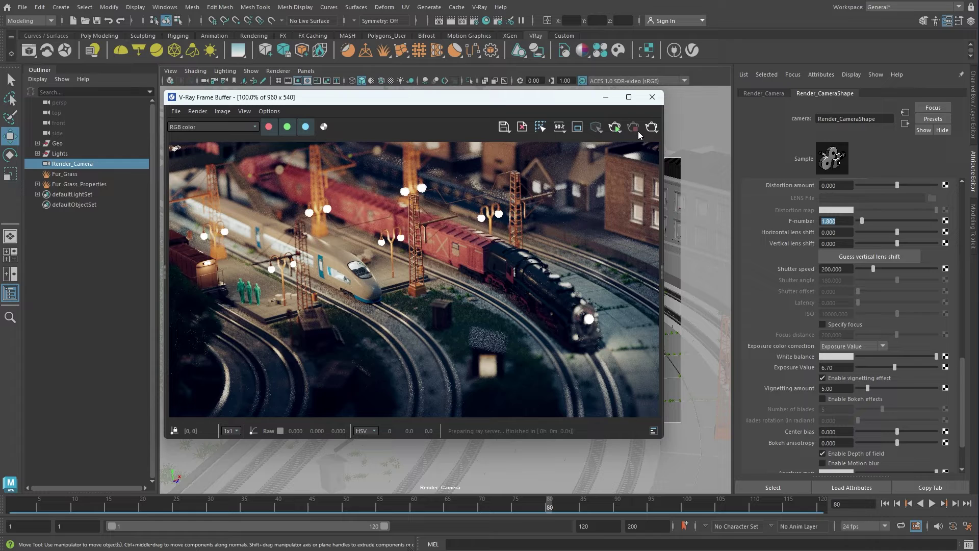
Play the animation from frame 1 to frame 30, enable camera motion blur, and bring back the Frame Buffer
left_click(606, 97)
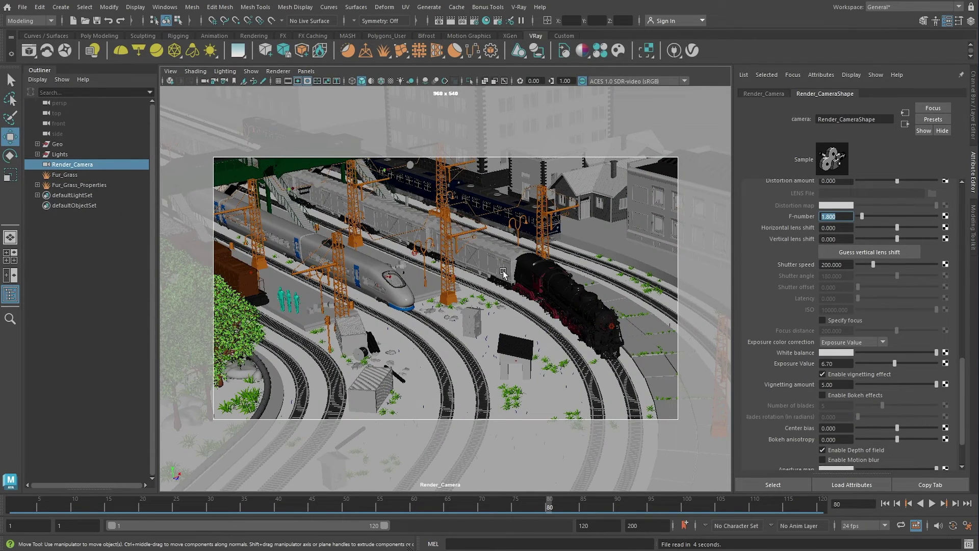
left_click(11, 506)
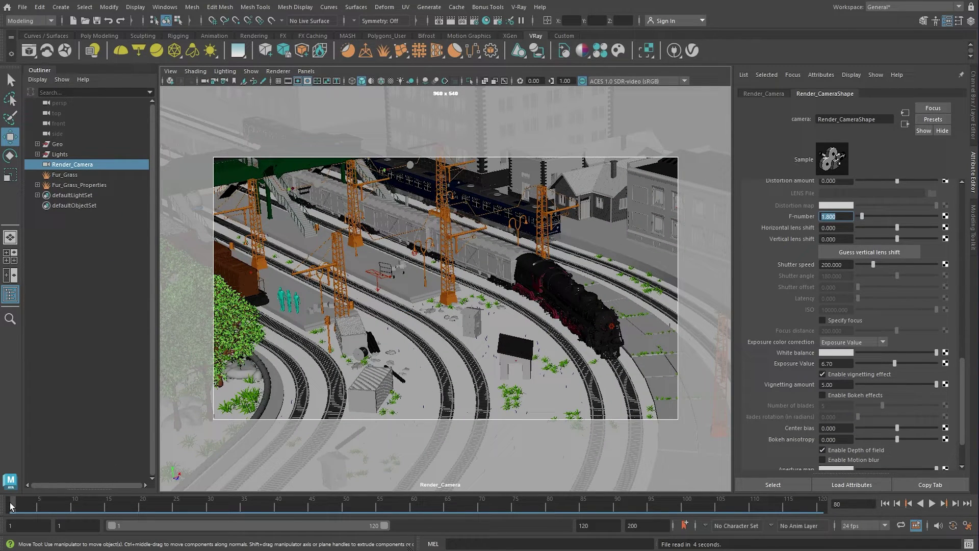
key("alt+v")
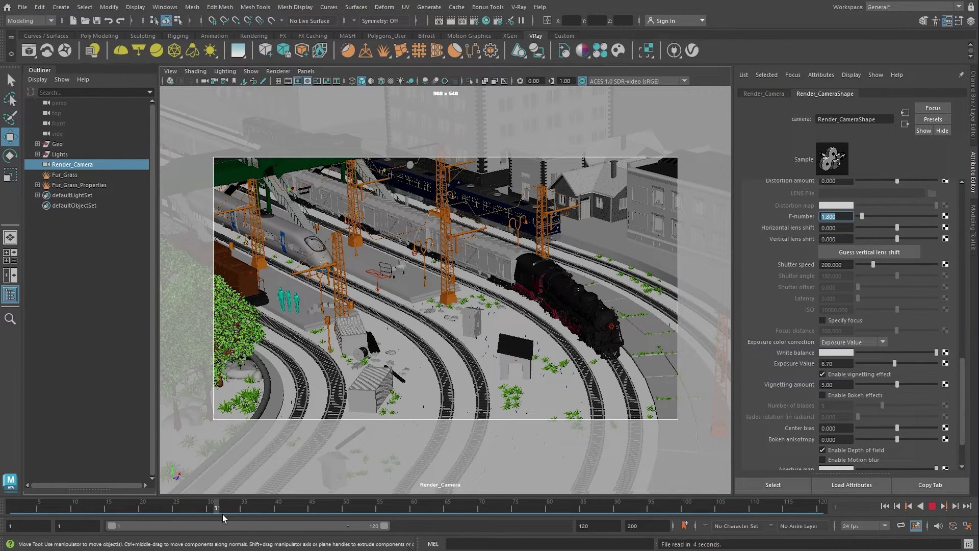
key("alt+v")
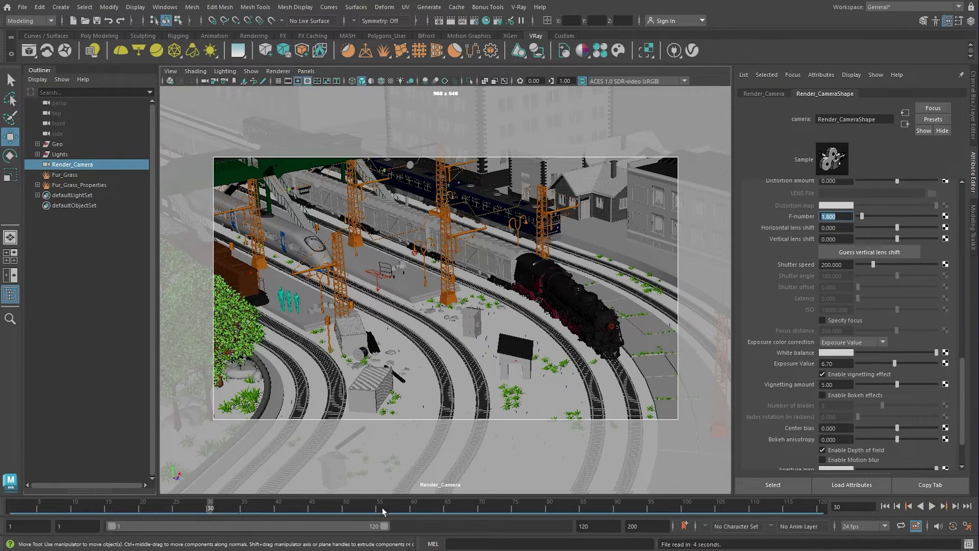
left_click(822, 461)
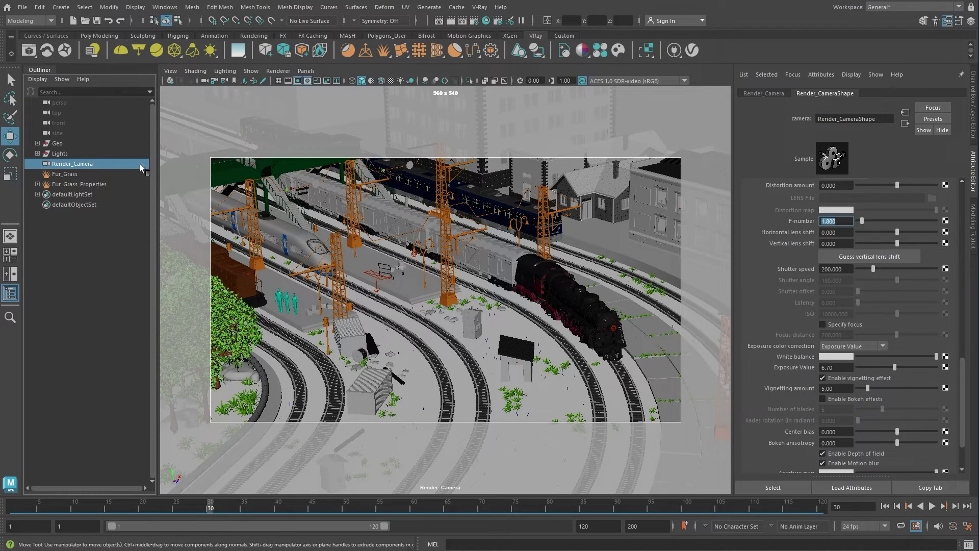
left_click(450, 20)
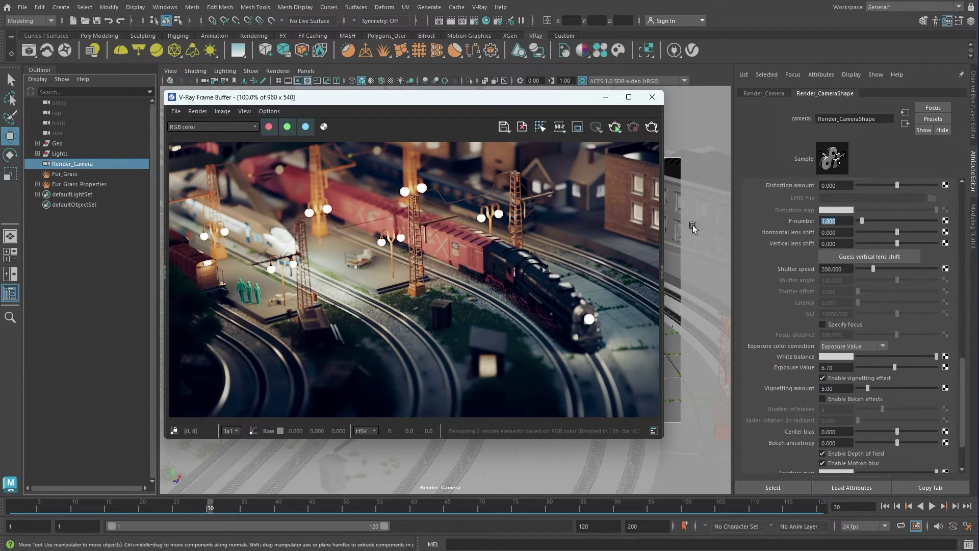
Set the shutter speed to 5 and re-render frame 30 with stronger motion blur
double_click(837, 269)
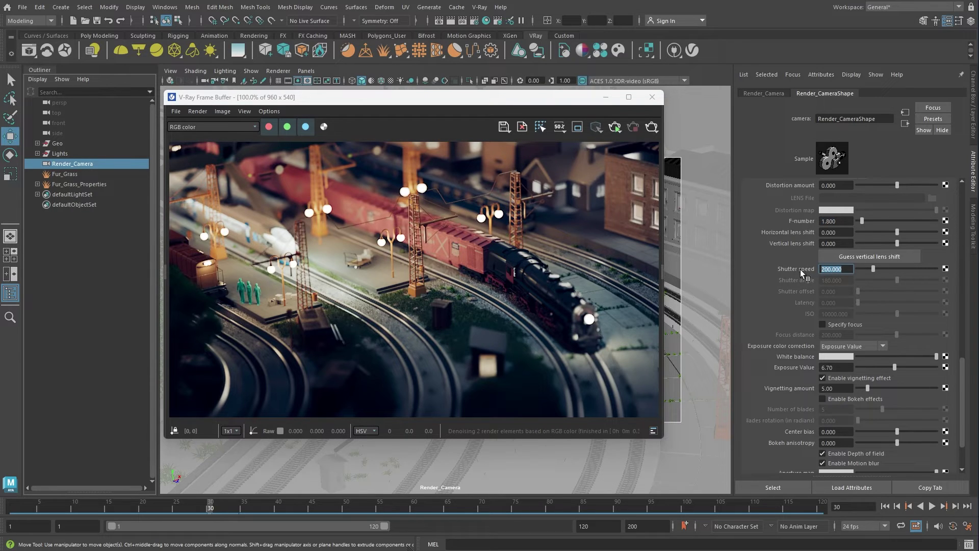
type("5")
key("Return")
left_click(651, 127)
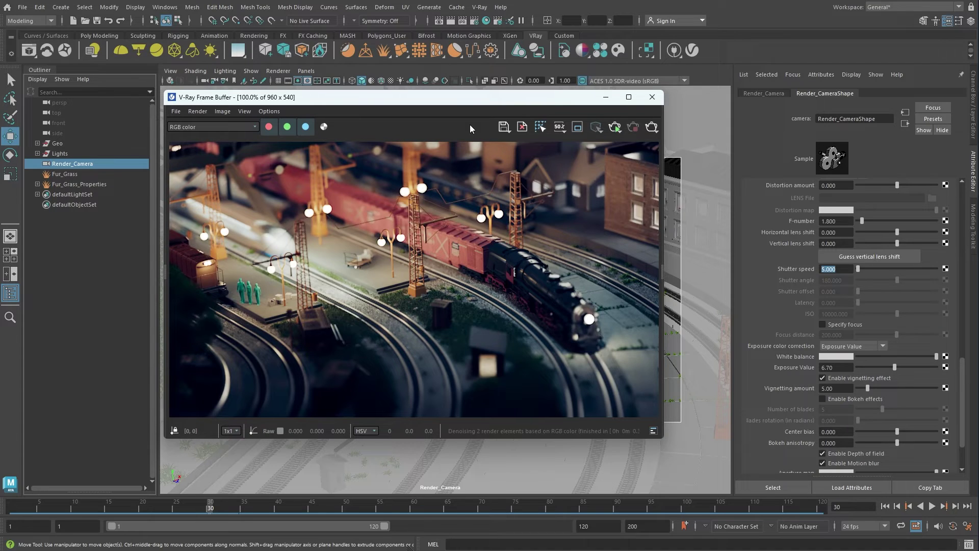
Enable Lens Effects bloom/glare in the V-Ray Frame Buffer with size 80 and intensity about 2.65
left_click(661, 273)
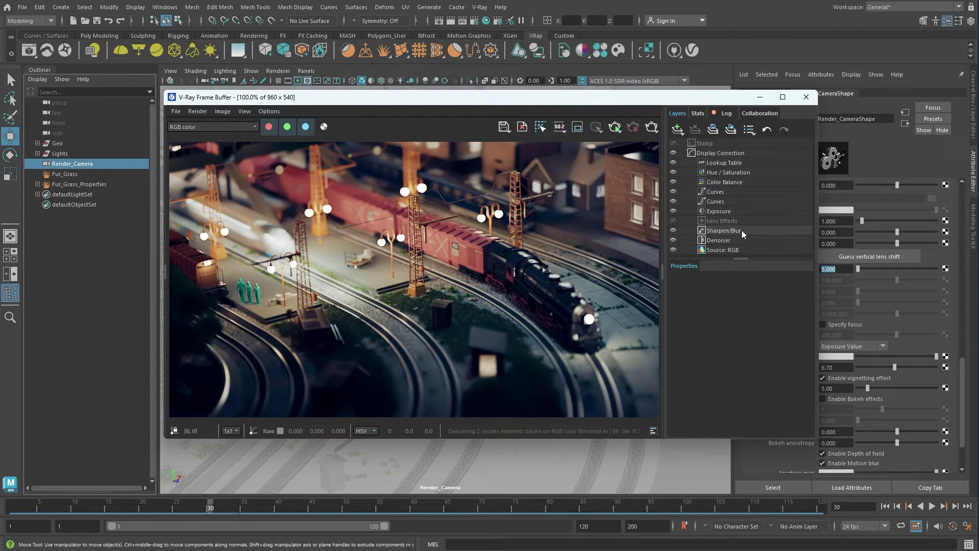
left_click(728, 221)
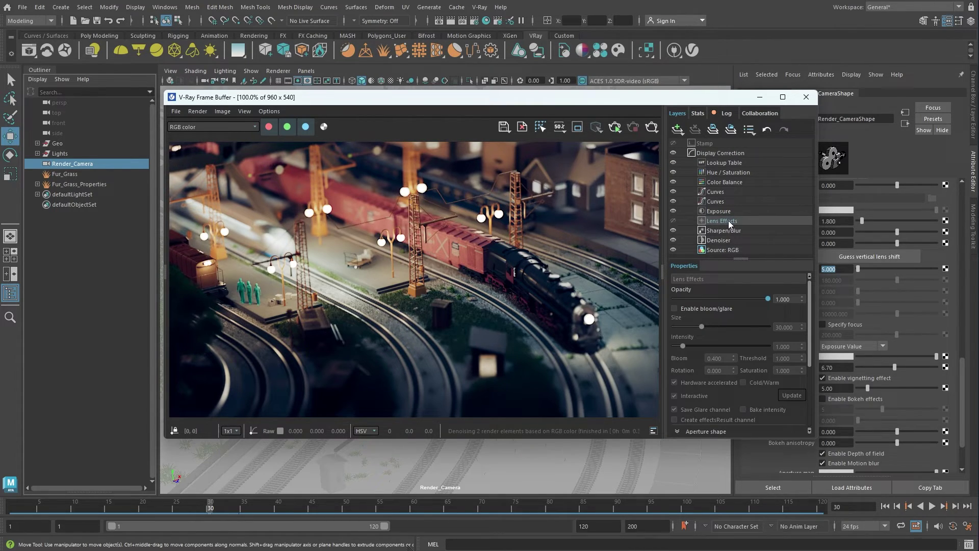
left_click(674, 308)
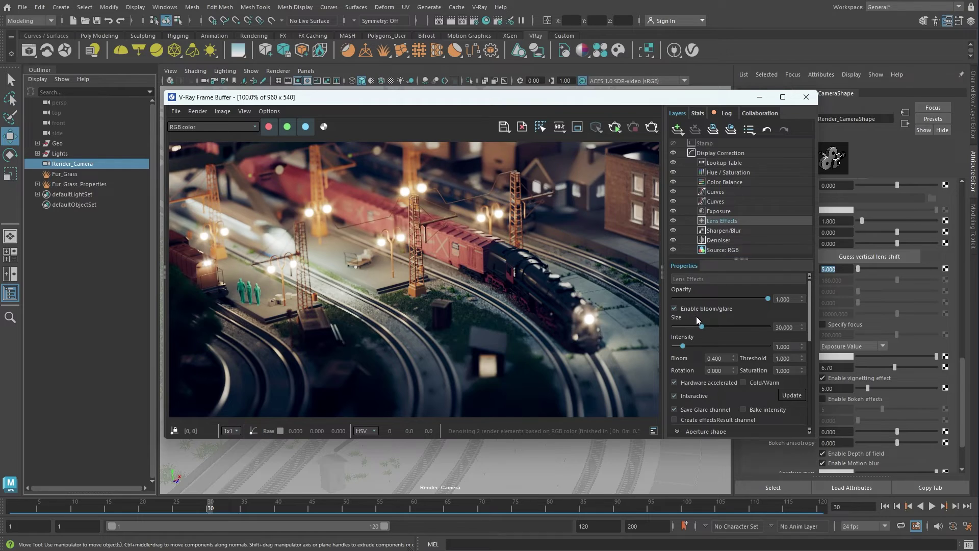
left_click_drag(702, 328, 749, 327)
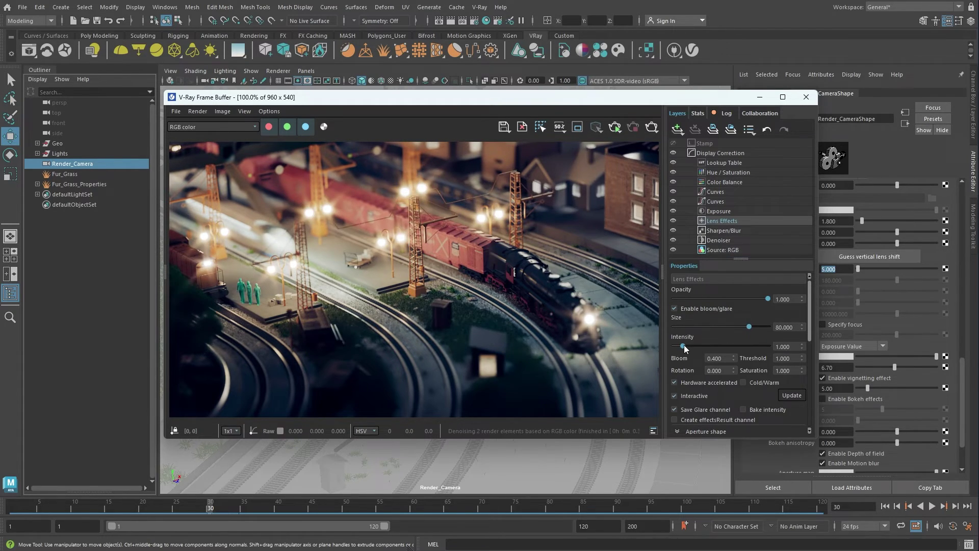
mouse_move(683, 347)
left_mouse_down()
mouse_move(728, 347)
mouse_move(699, 346)
left_mouse_up()
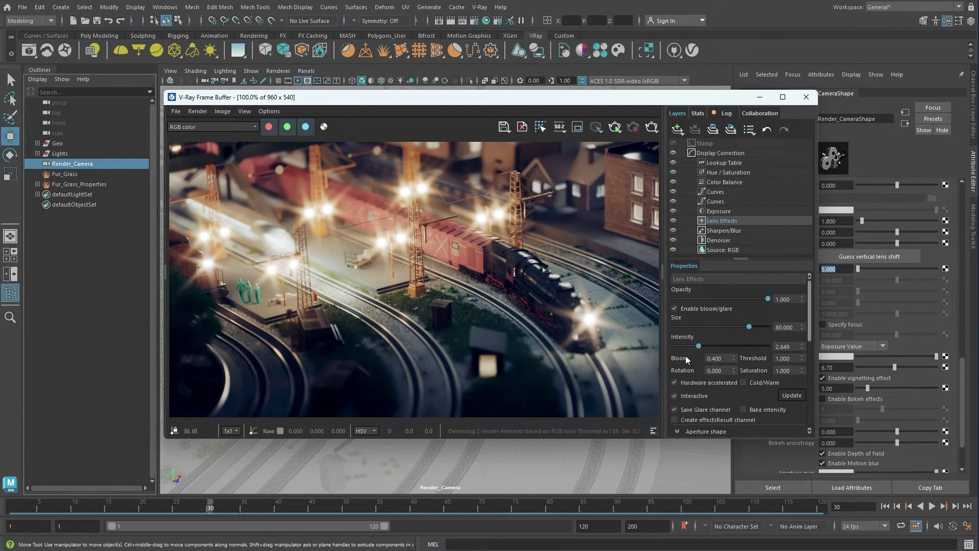
left_click_drag(809, 319, 808, 360)
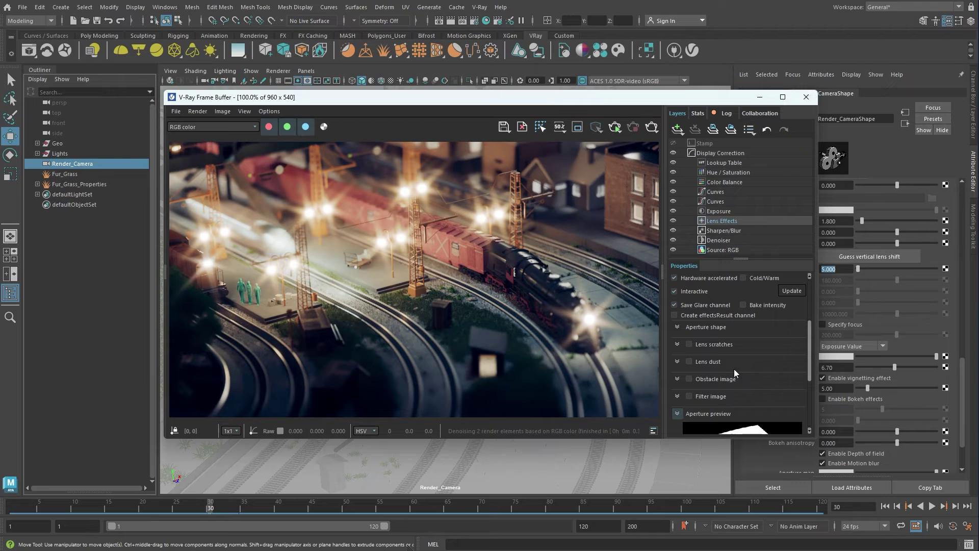
Try lens scratches with the Square pattern and lens dust, then turn both off
left_click(689, 345)
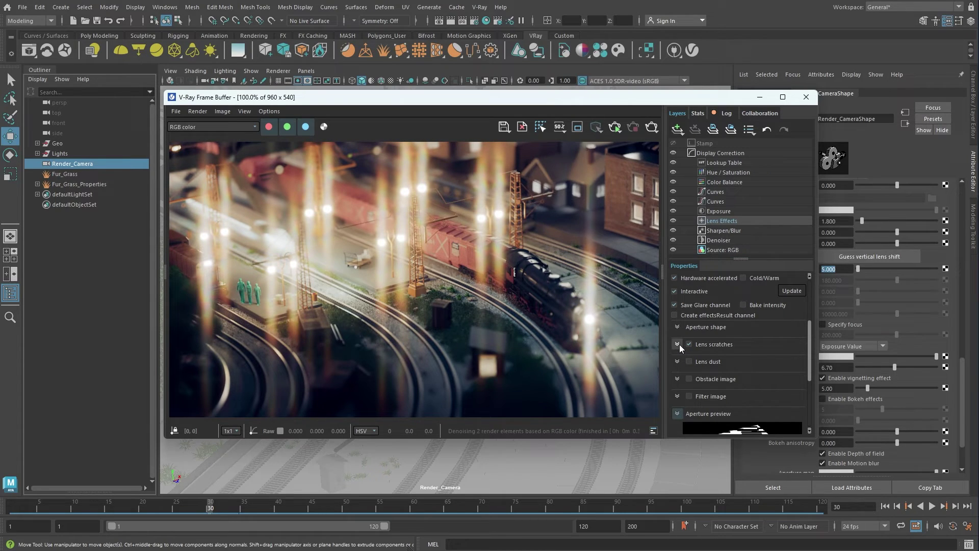
left_click(677, 344)
left_click(785, 356)
left_click(783, 378)
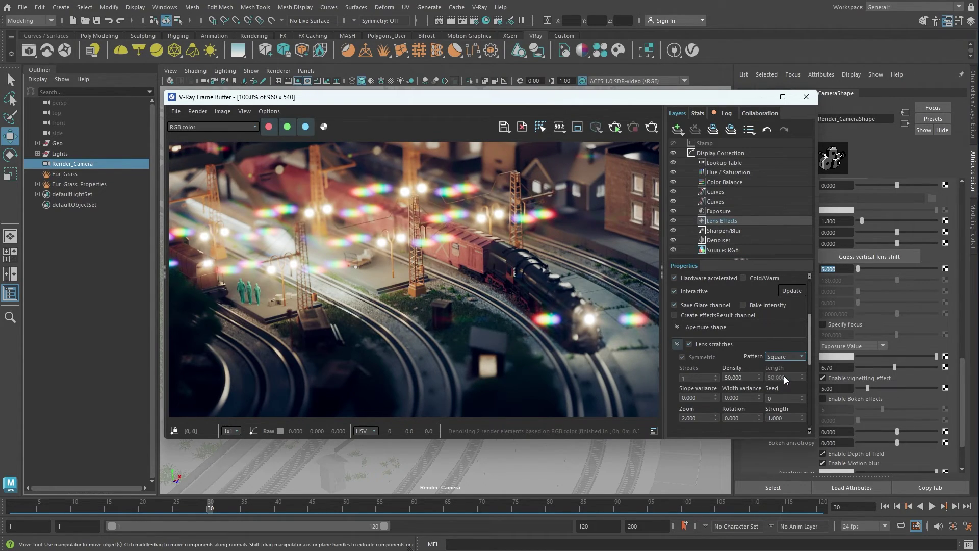
left_click(689, 344)
left_click(677, 343)
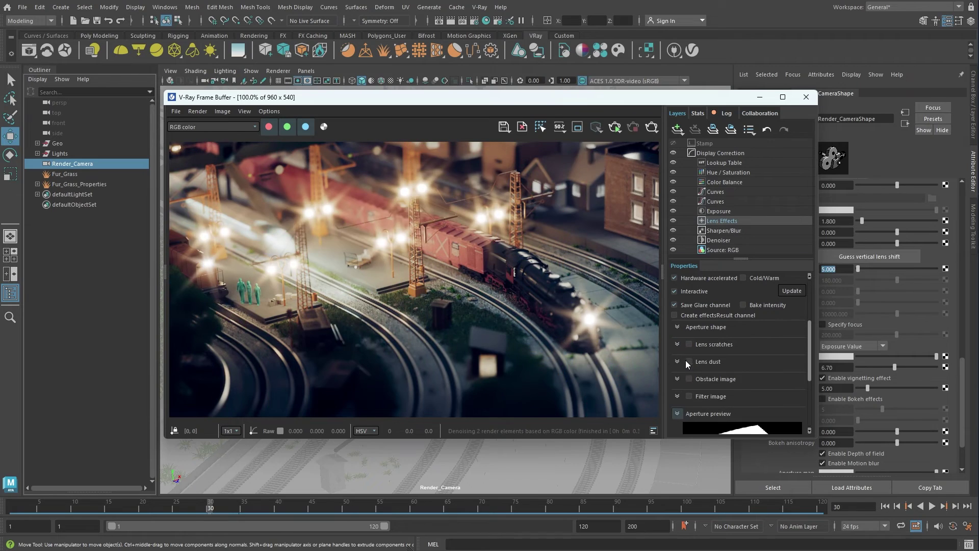
left_click(689, 362)
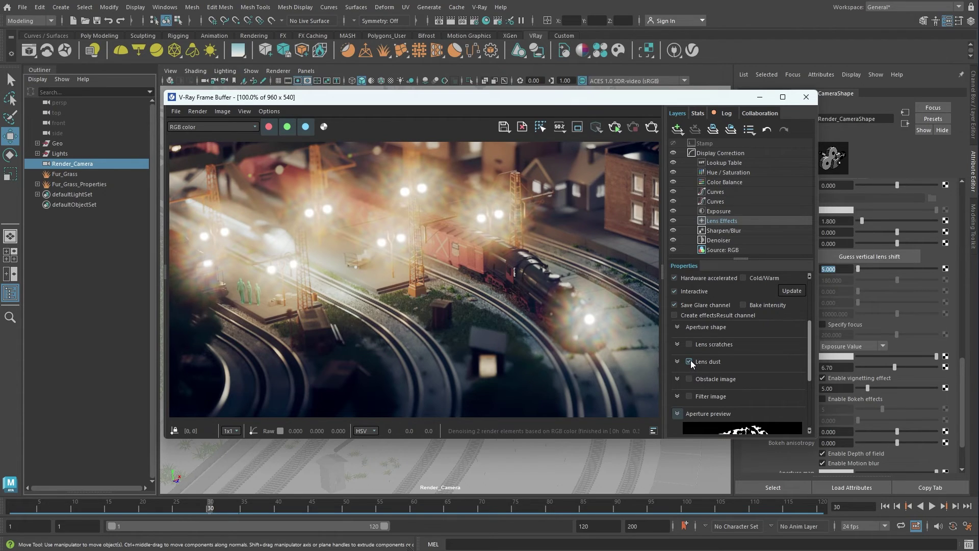
left_click(689, 361)
Reduce bloom/glare to intensity 0.973 and size 12.432 for subtle lamp glows
left_click_drag(807, 369, 816, 325)
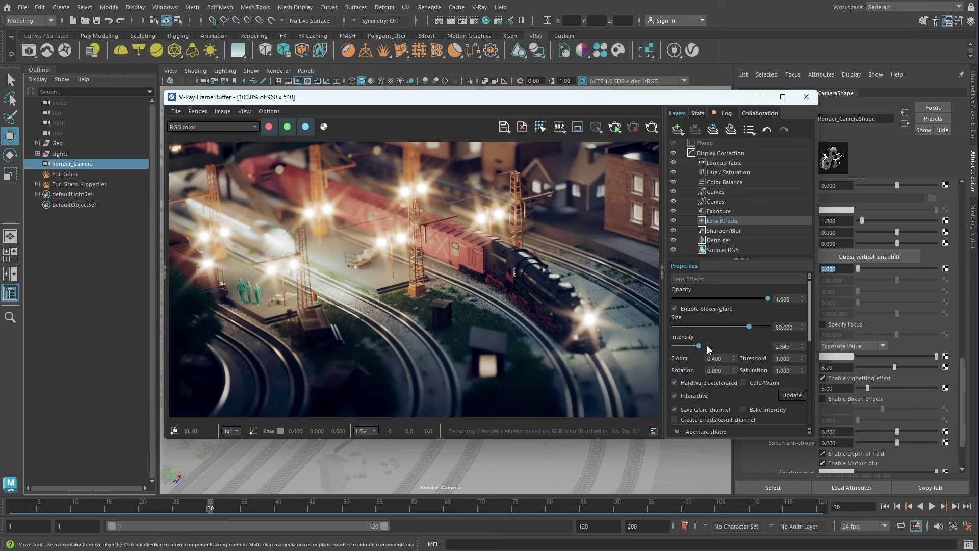
left_click_drag(698, 346, 682, 347)
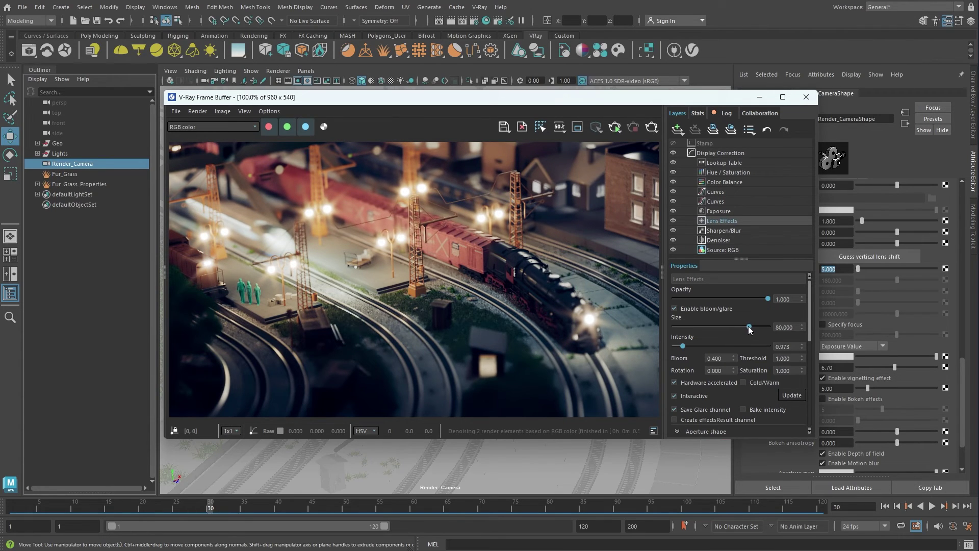
left_click_drag(749, 327, 686, 330)
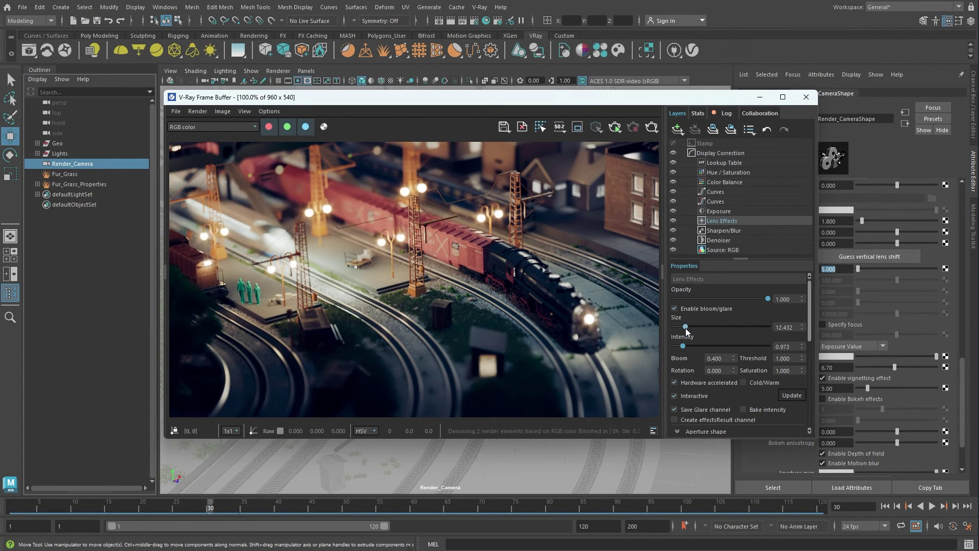